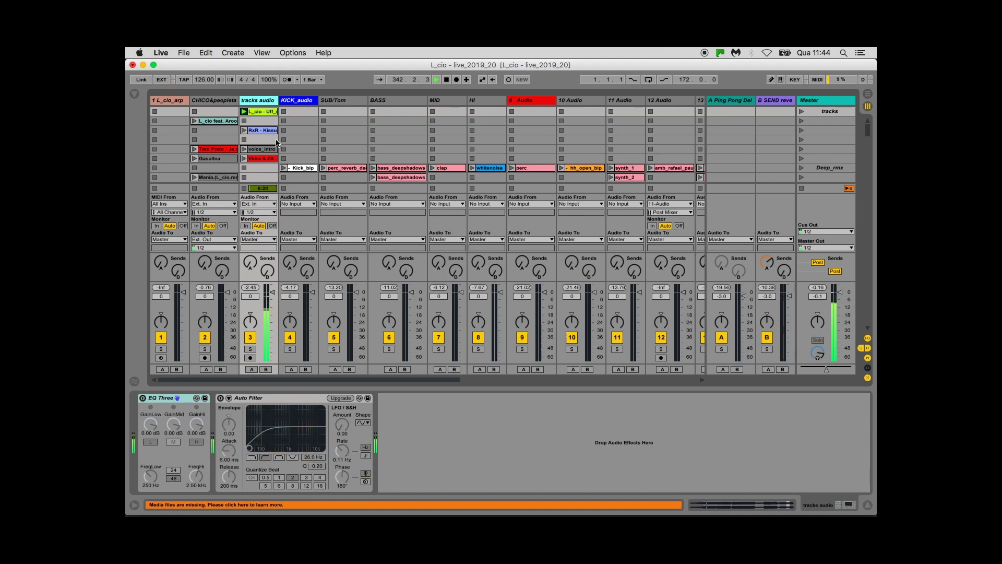
Step: Stop playback and inspect the MIDI mapping of the tracks audio Auto Filter's on/off switch in the MIDI Mappings list
key(space)
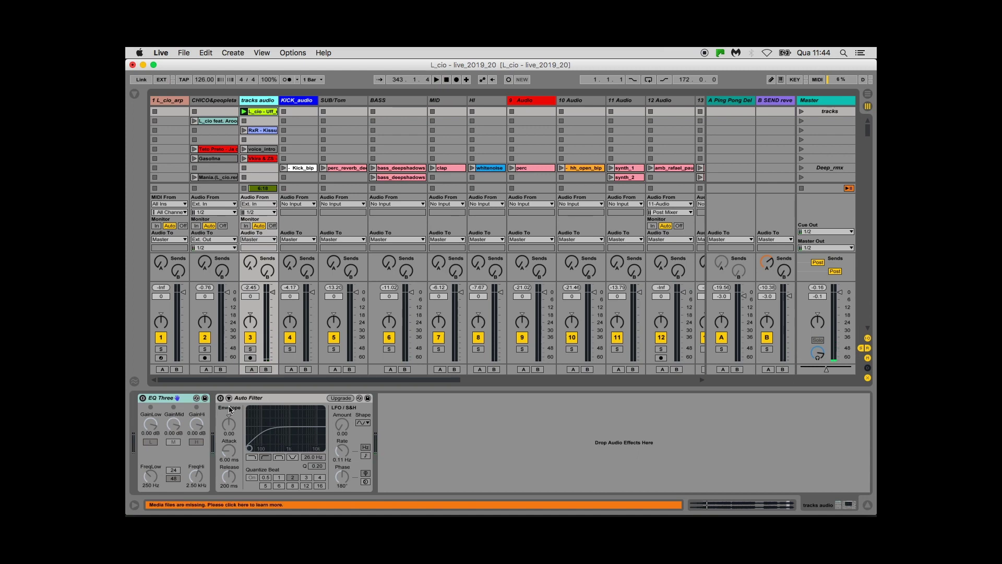
key(super+m)
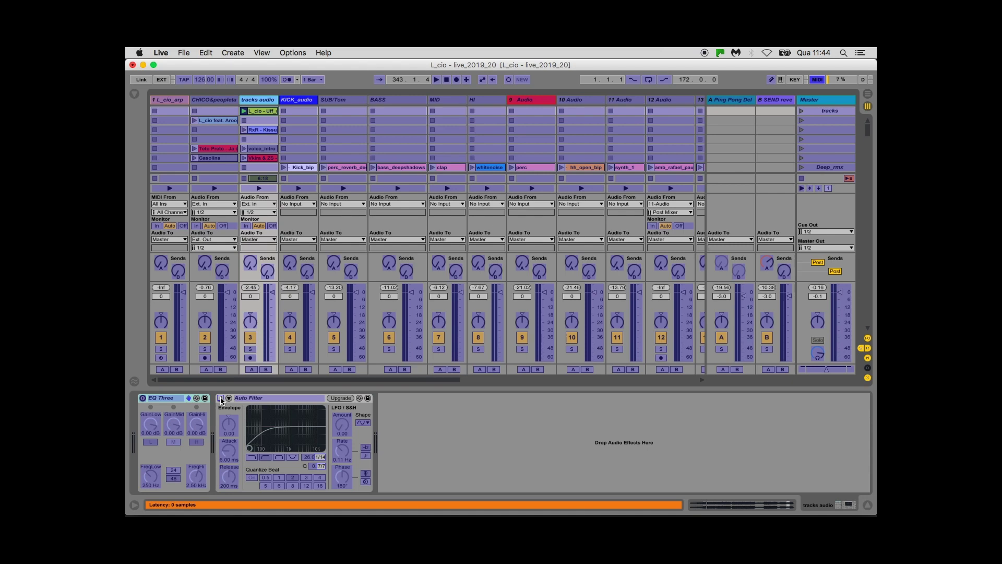
click(221, 400)
click(134, 93)
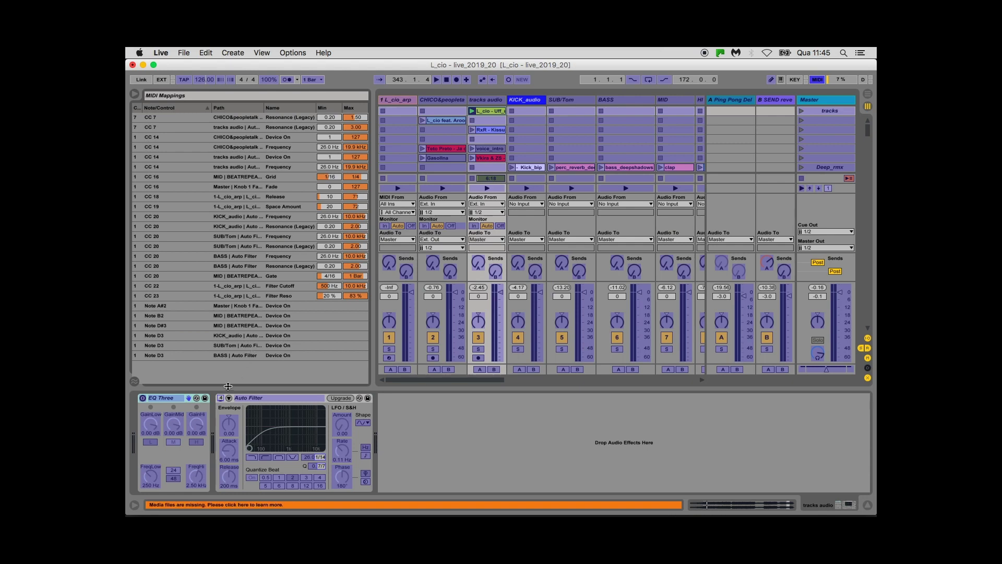
click(221, 399)
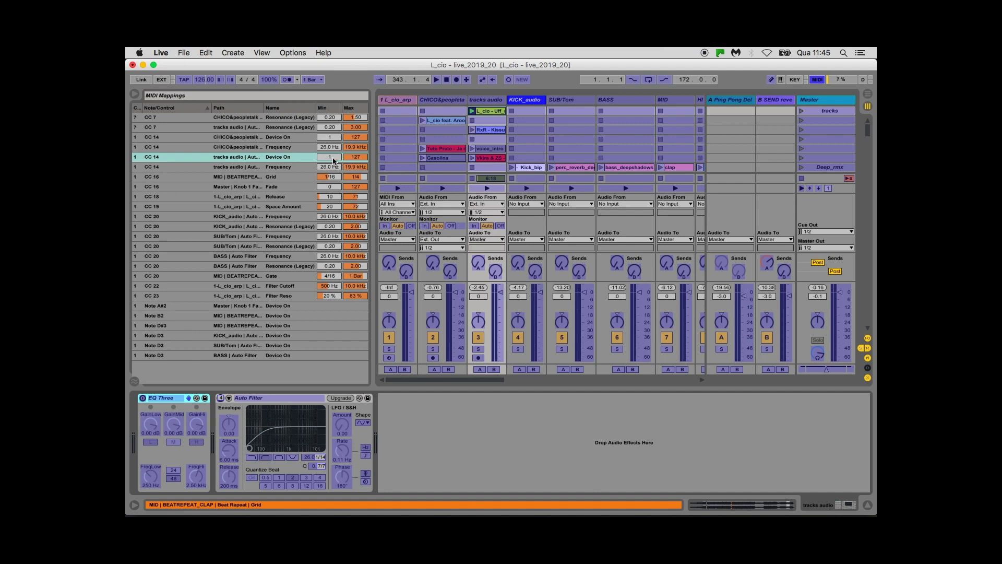
key(super+m)
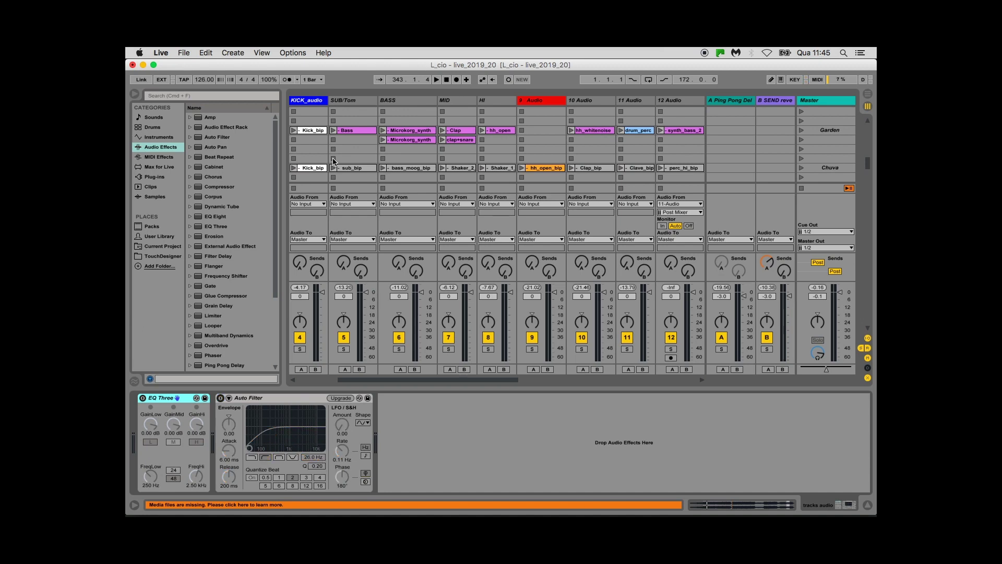
key(super+m)
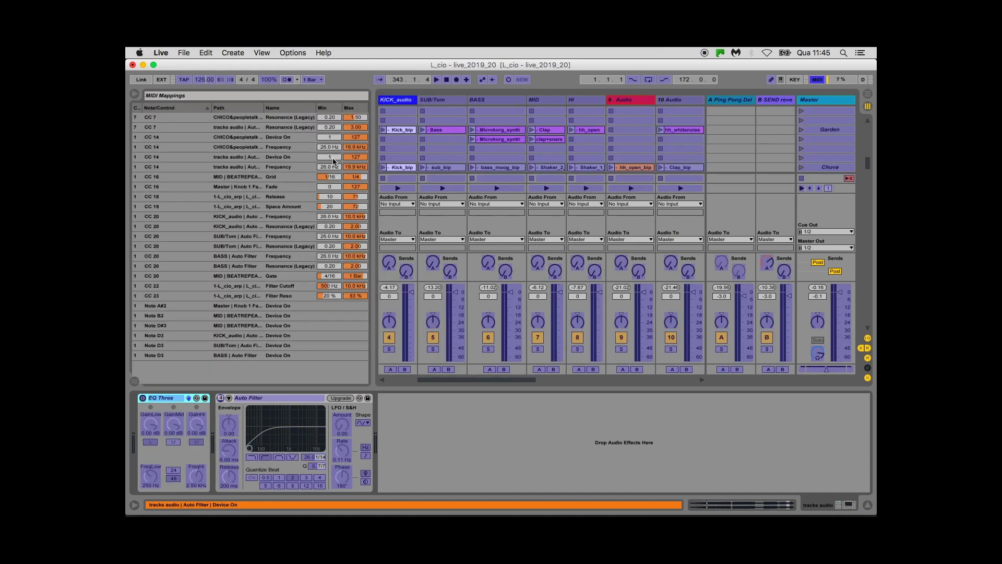
key(super+m)
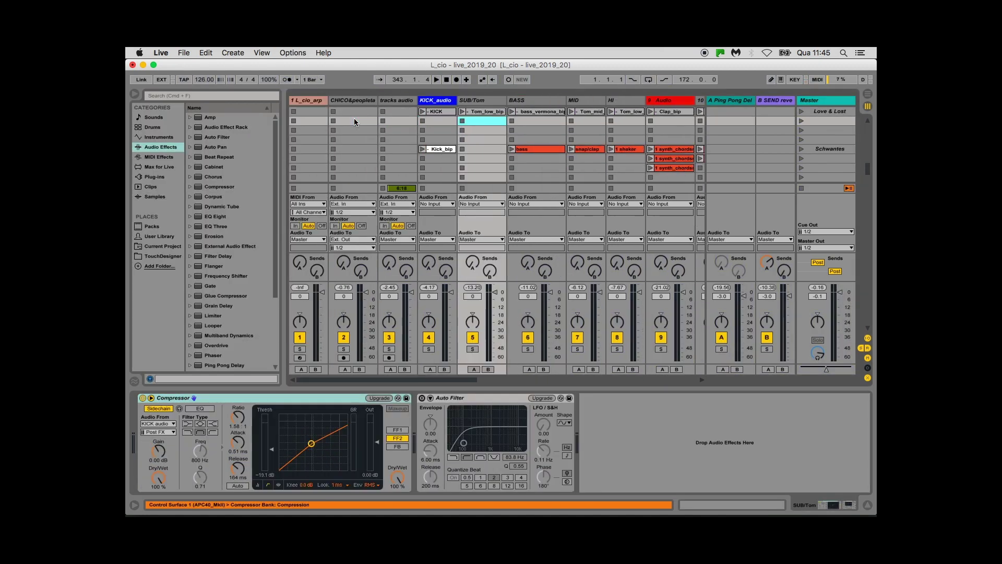
Step: Select the L_cio_arp track and load the chord set Leave My Head Alone Brain in Schwarzonator
scroll(354, 118, down, 10)
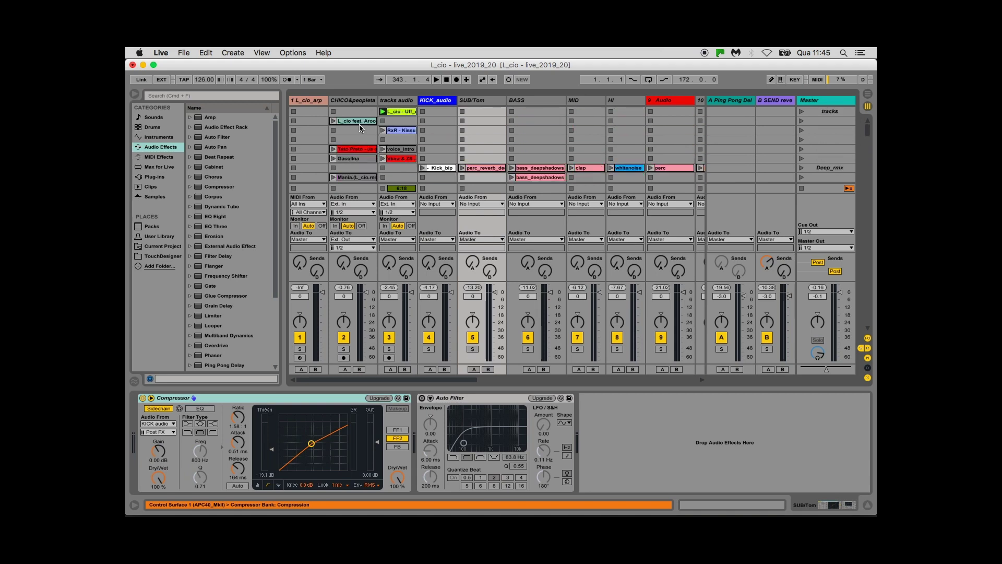
click(307, 100)
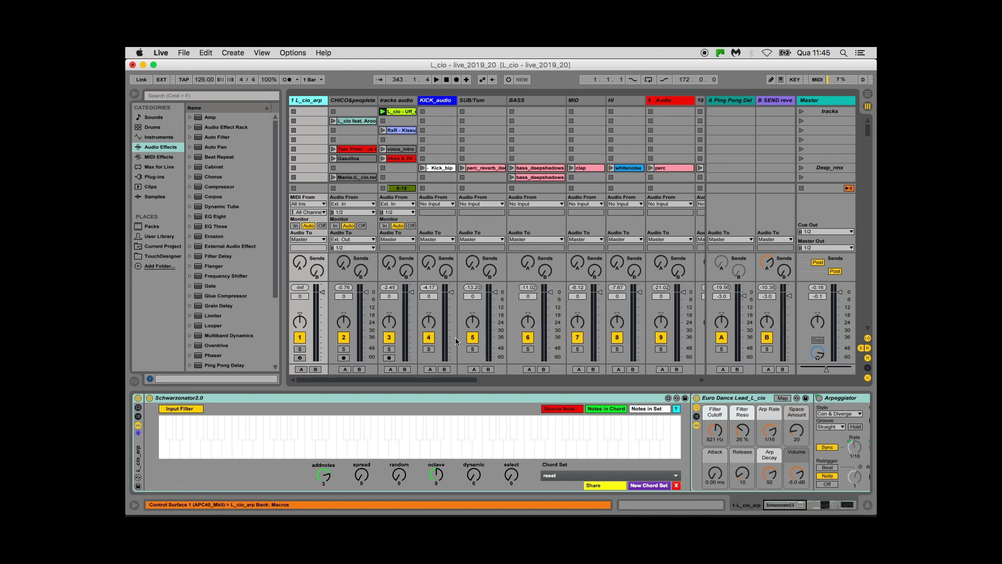
click(587, 475)
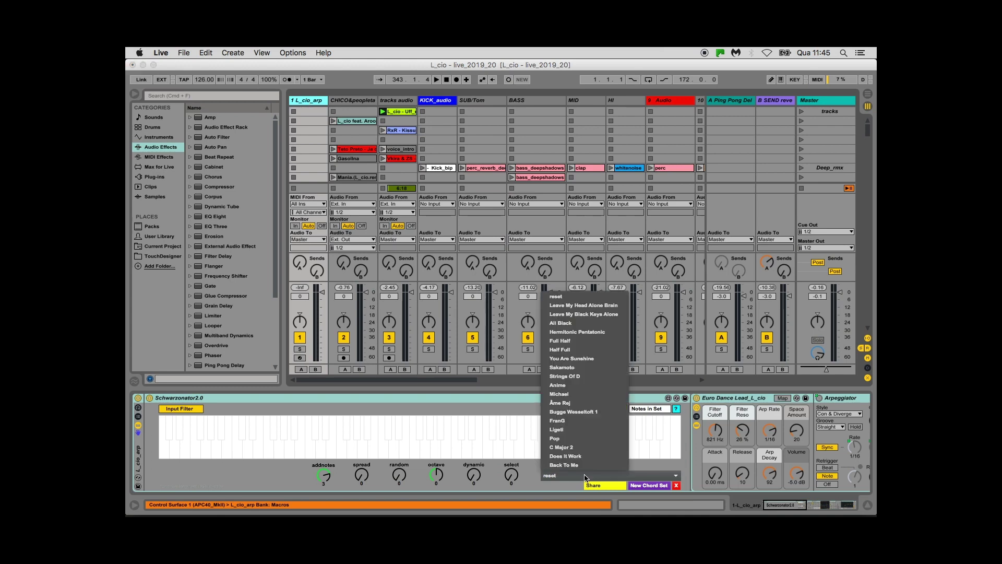
click(581, 307)
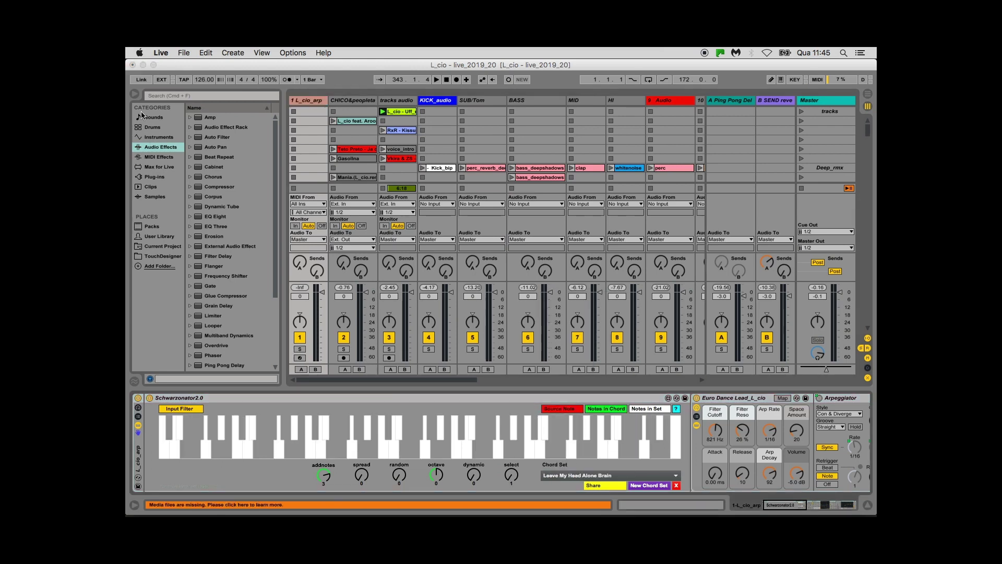
Step: Hide the browser and examine the L_cio_arp device chain from the Euro Dance Lead_L_cio rack through to EQ Eight
click(132, 97)
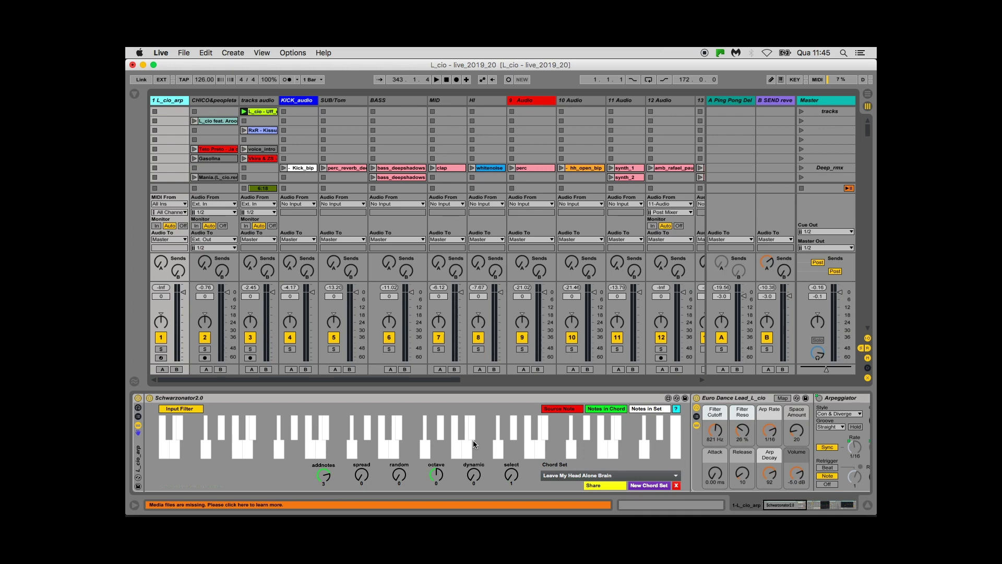
scroll(473, 440, right, 10)
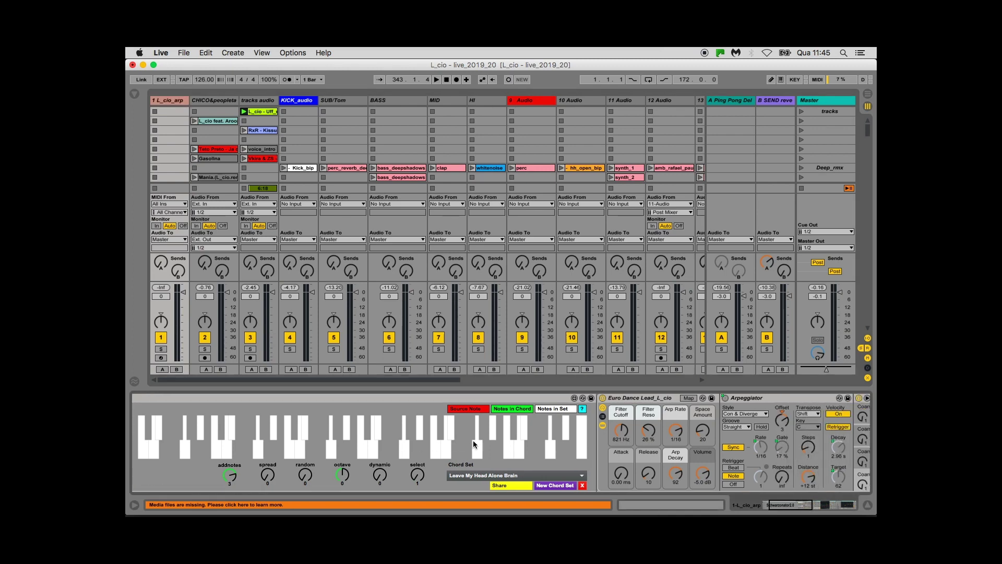
scroll(473, 443, right, 8)
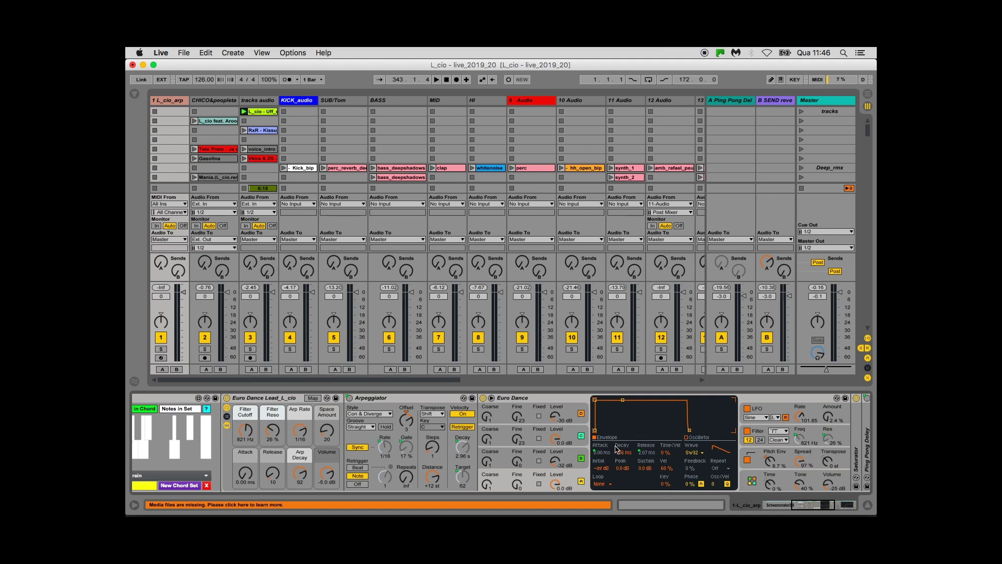
scroll(842, 441, right, 5)
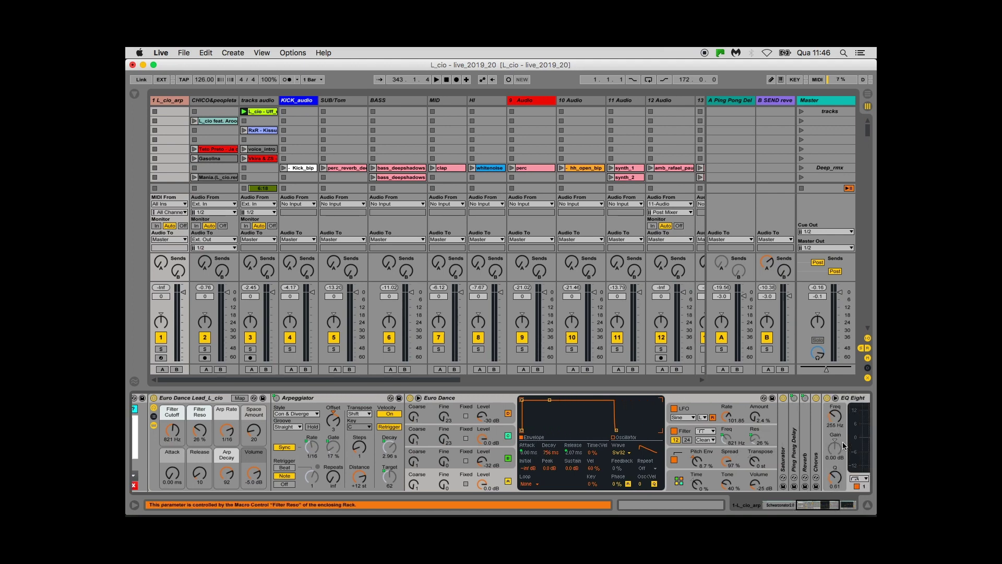
scroll(842, 441, right, 1)
scroll(844, 445, right, 15)
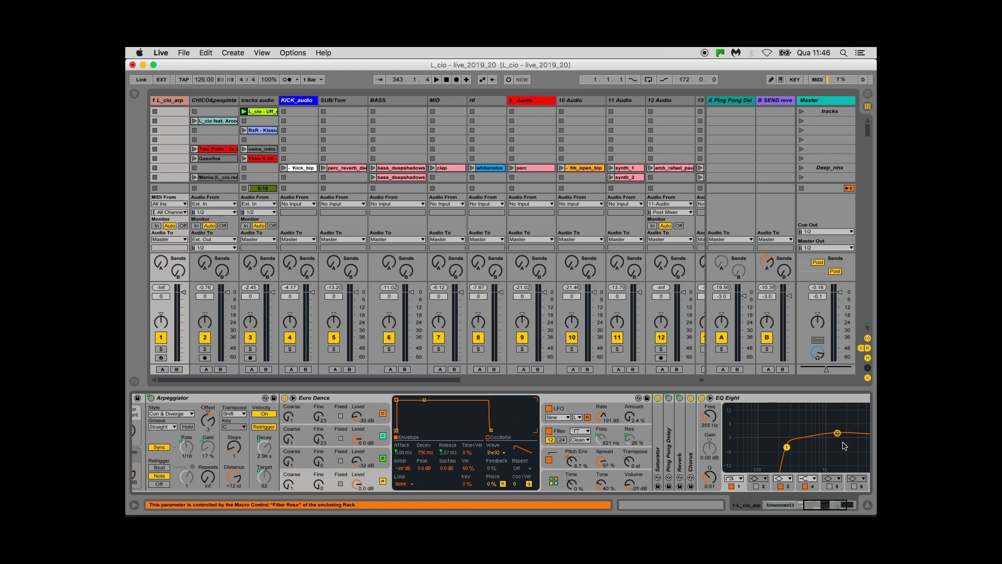
scroll(844, 445, left, 16)
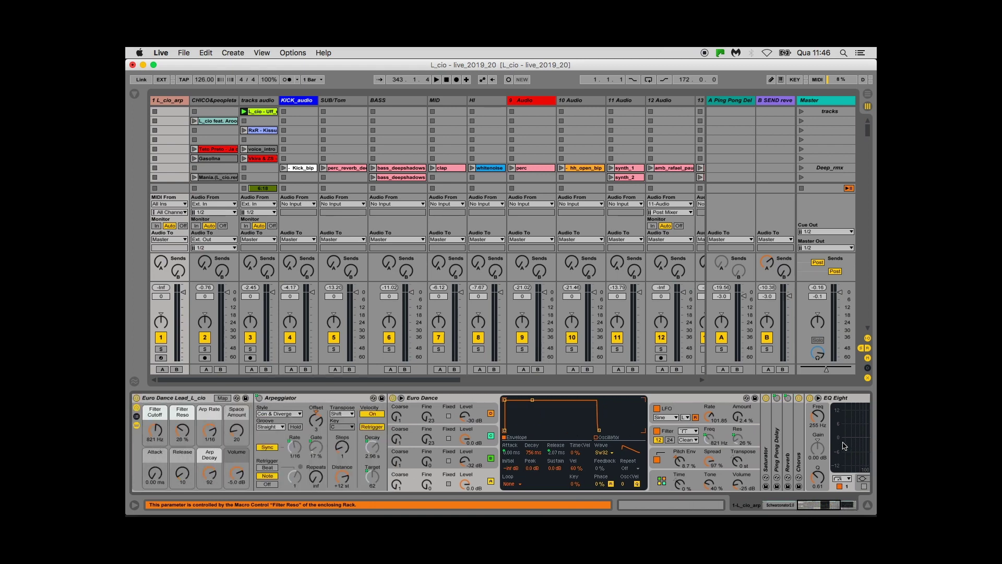
scroll(844, 445, left, 7)
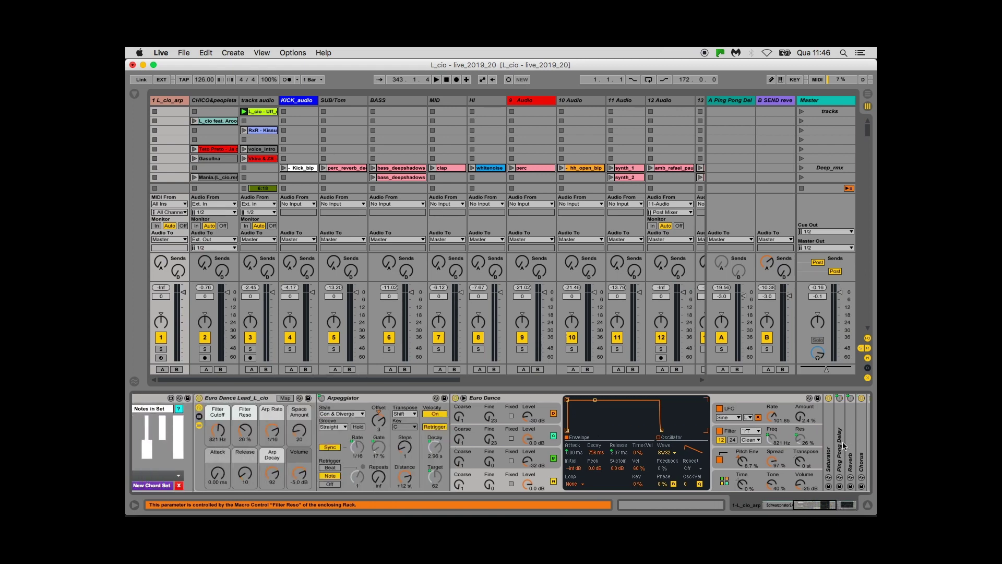
Step: Check the computer-key mapping of the Arpeggiator's Hold switch
scroll(844, 445, left, 1)
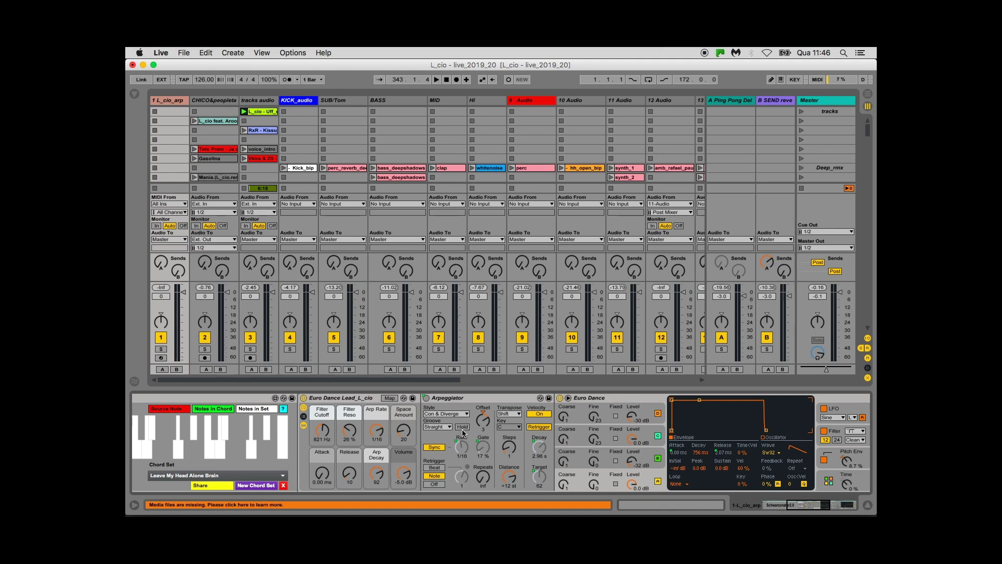
key(super+k)
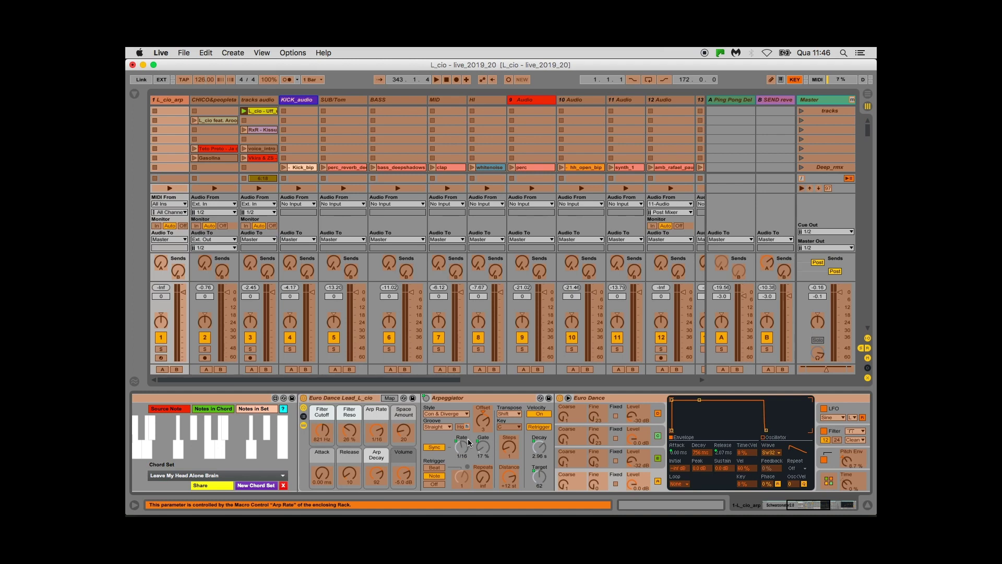
key(super+k)
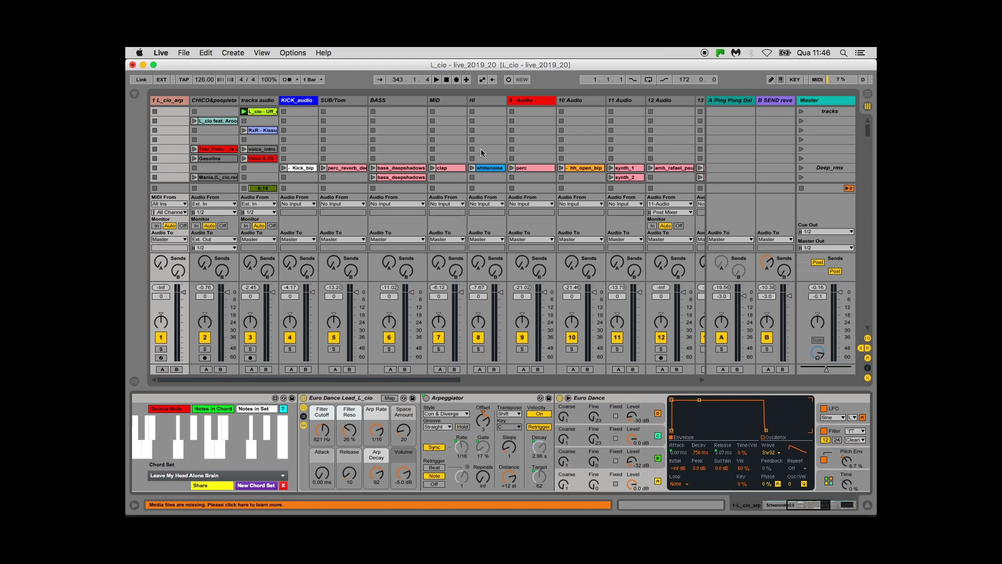
Step: Find the YOUR EYES scene in the session and select its Black_keys clip on the L_cio_arp track
scroll(481, 152, down, 10)
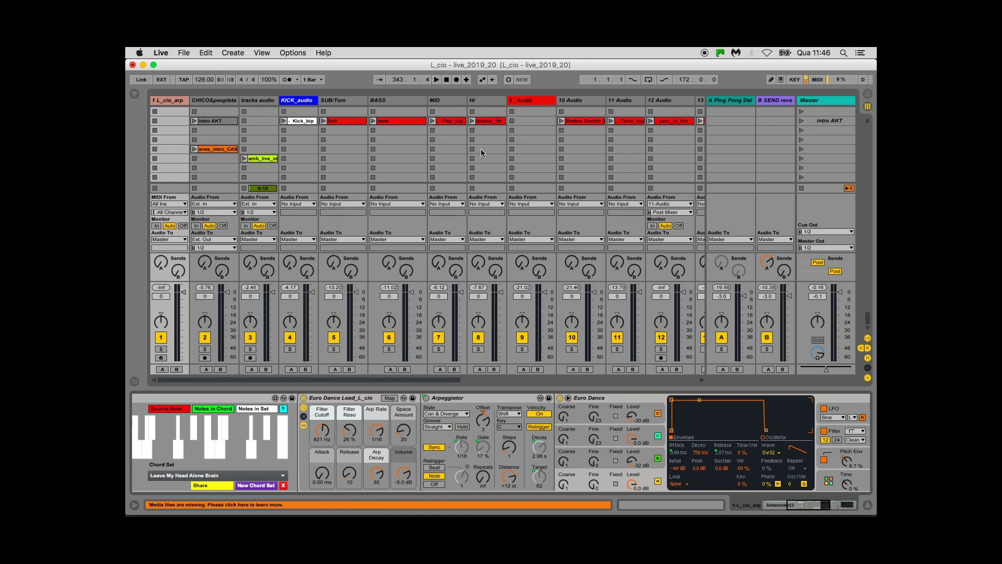
scroll(480, 149, up, 5)
scroll(481, 148, up, 6)
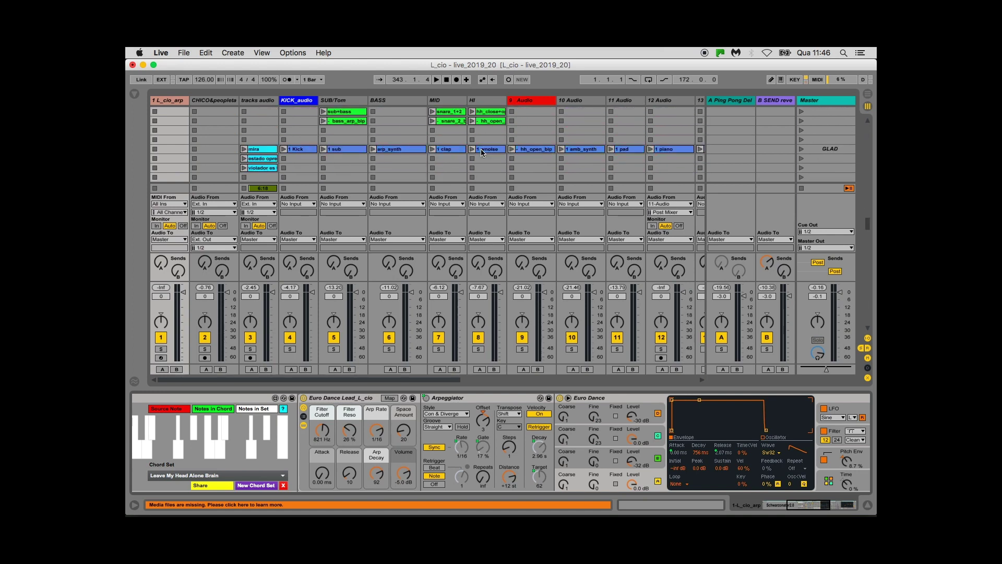
scroll(481, 148, down, 3)
scroll(481, 152, down, 4)
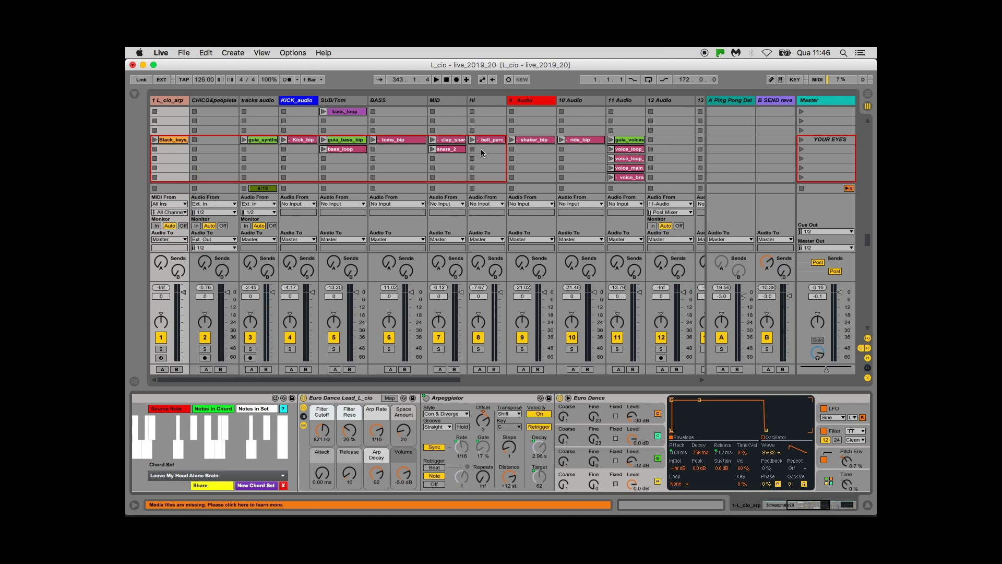
click(172, 141)
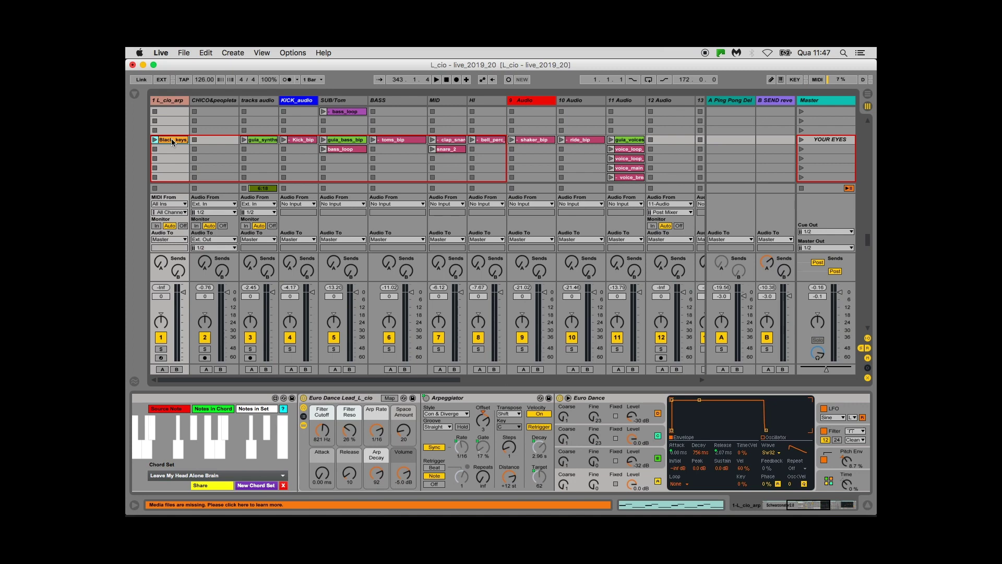
Step: Set the Schwarzonator chord set to Leave My Black Keys Alone
click(199, 467)
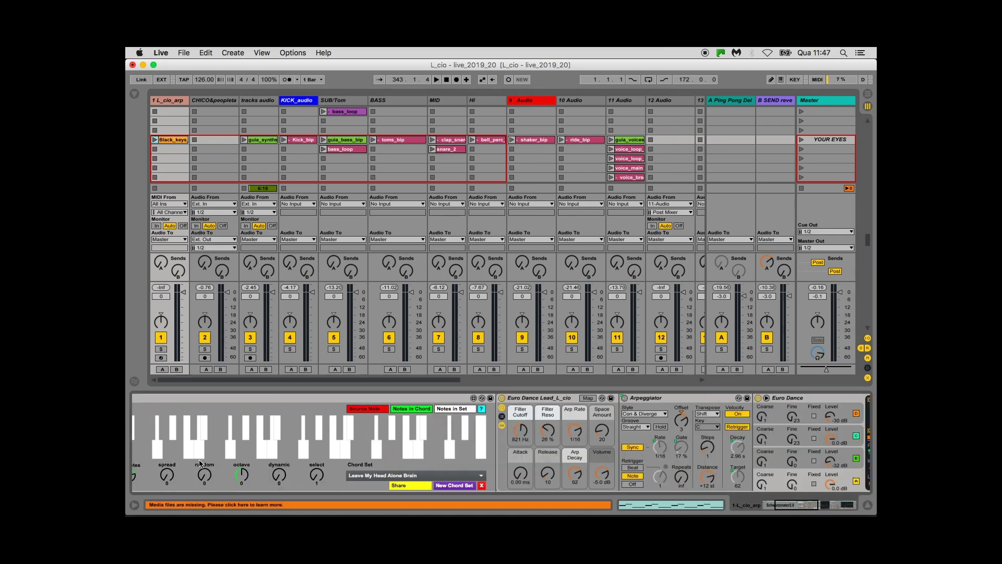
click(369, 476)
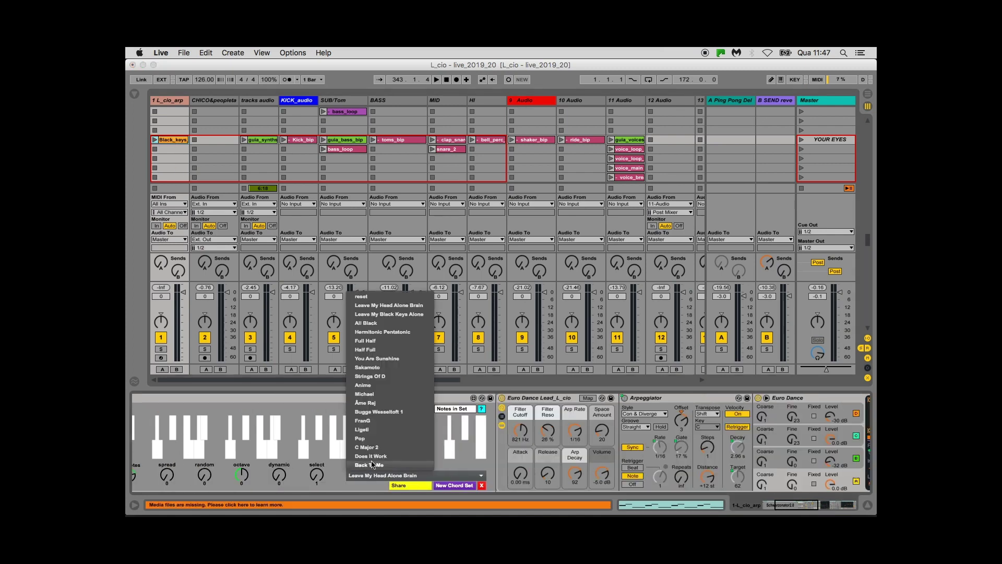
click(388, 314)
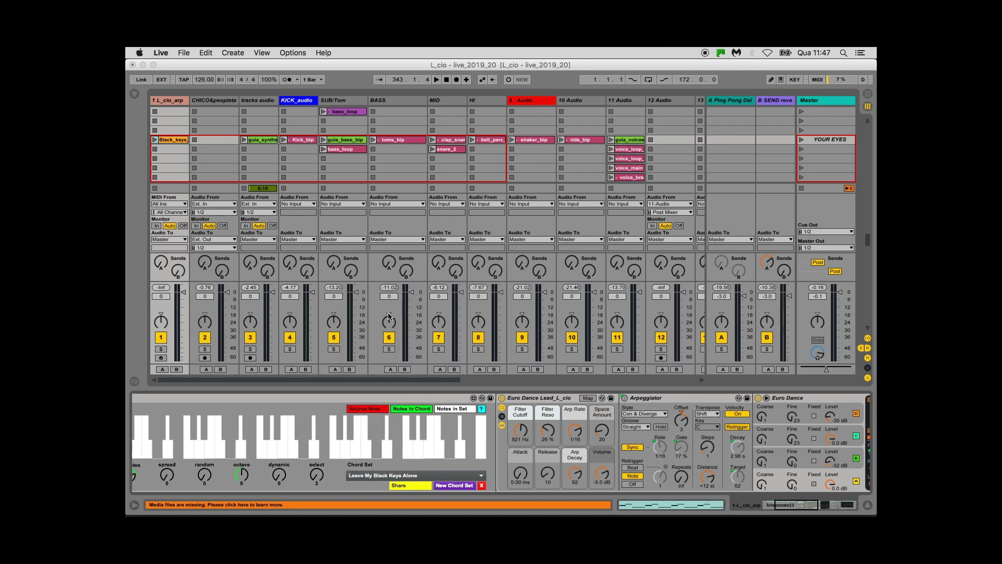
Step: Launch the Black_keys clip and open it to show its MIDI notes
click(173, 140)
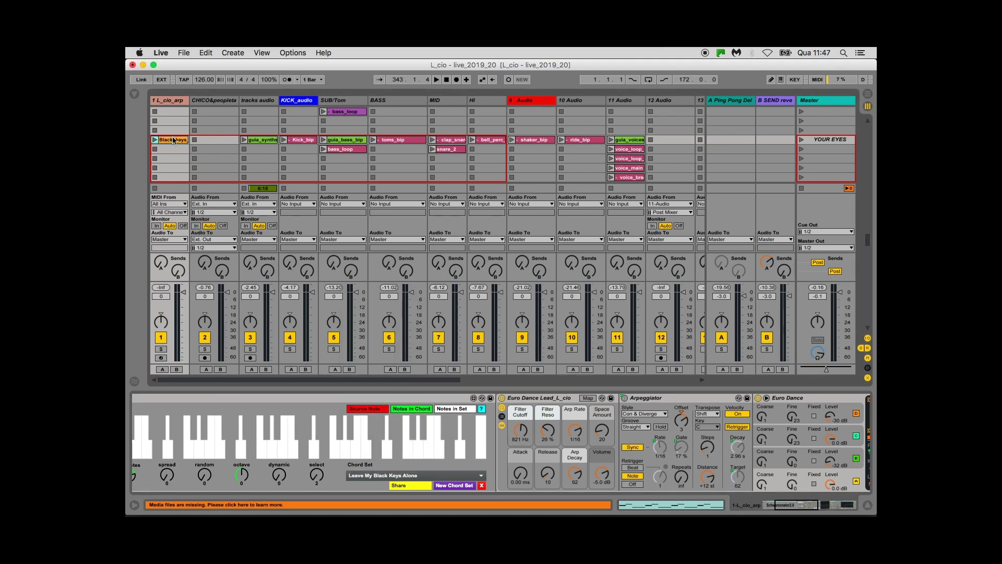
key(Return)
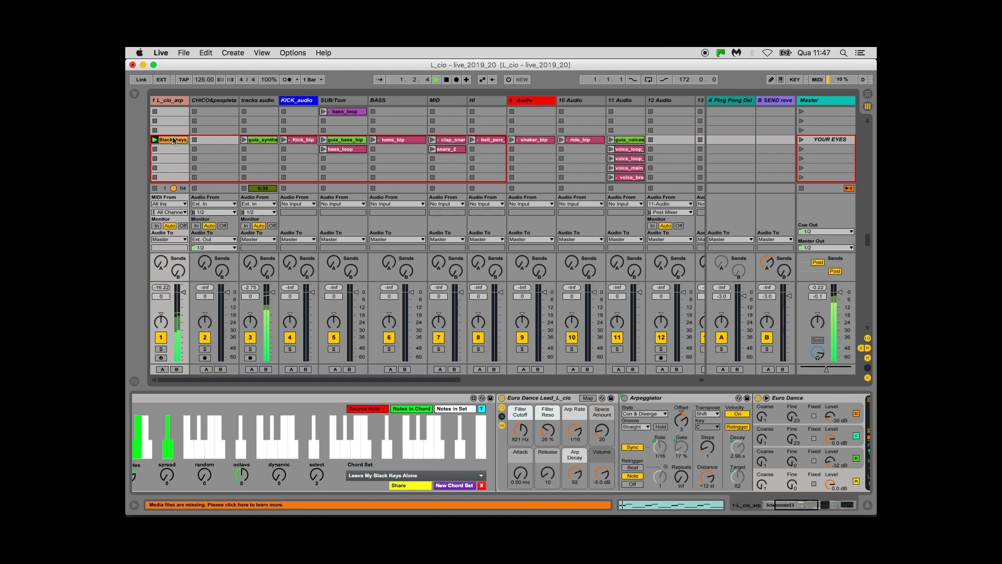
double_click(173, 140)
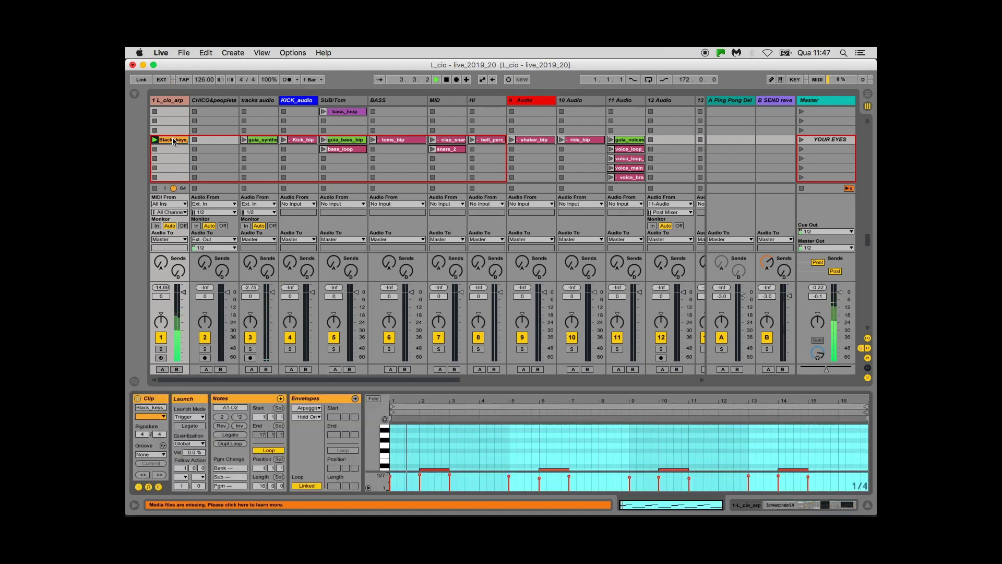
click(465, 446)
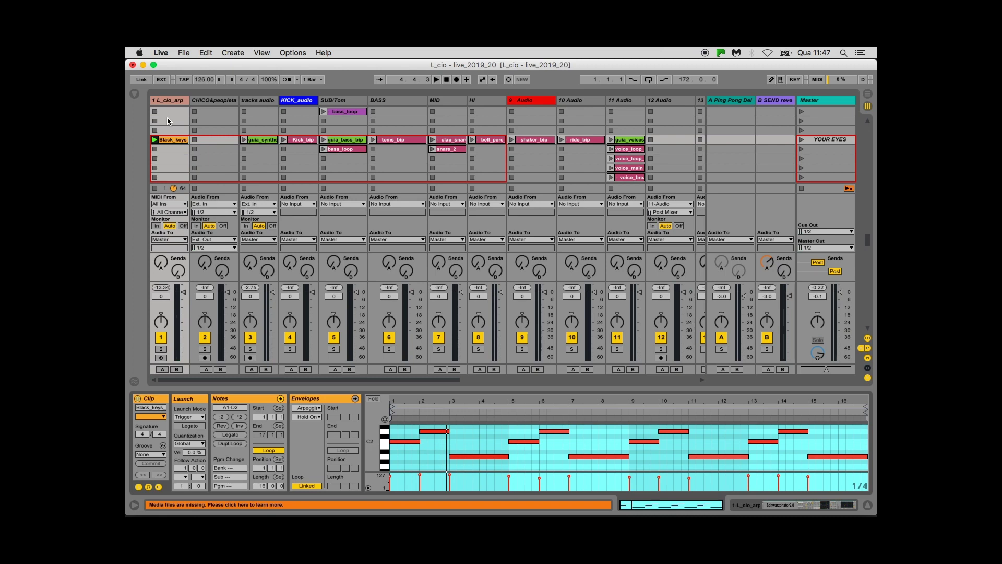
Step: Show the L_cio_arp devices again and restart playback to hear the Black_keys clip through the Arpeggiator
click(168, 101)
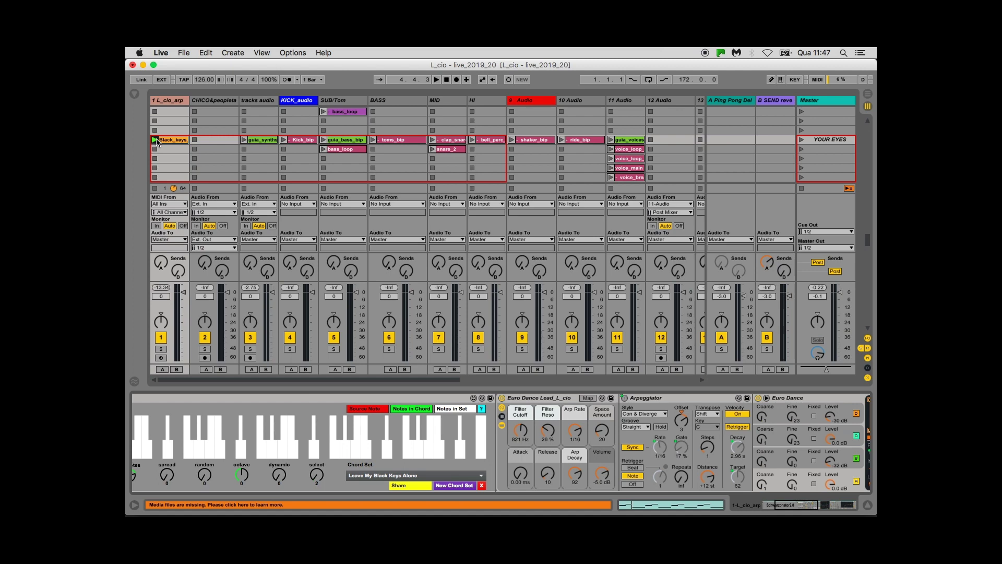
key(space)
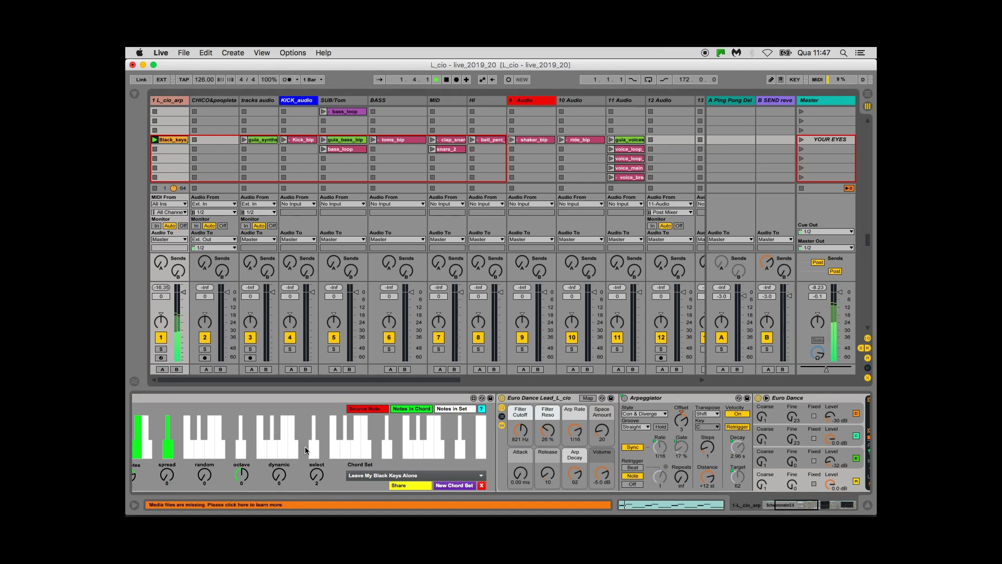
scroll(342, 454, right, 2)
scroll(341, 454, right, 2)
scroll(341, 454, right, 10)
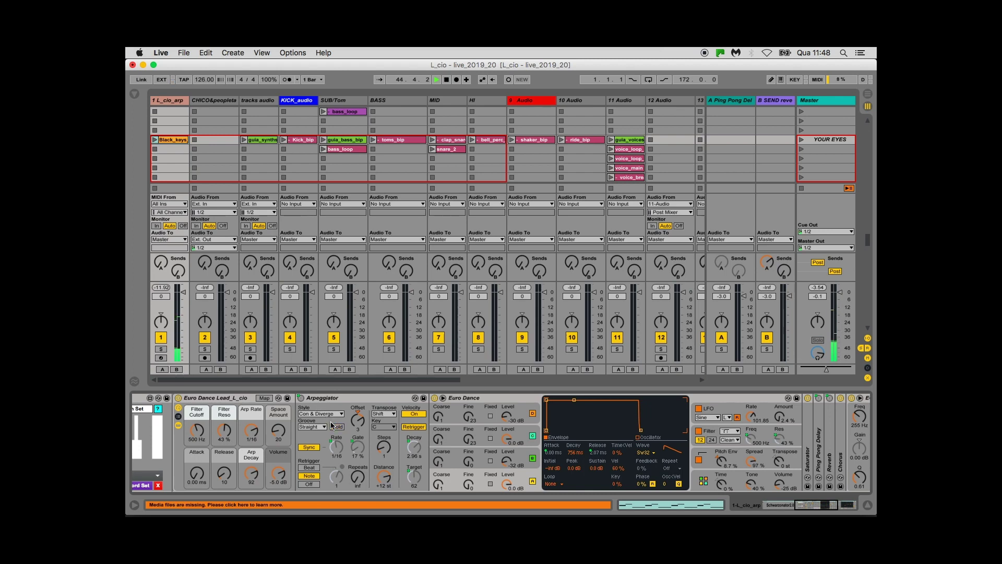
Step: Find the Atelier scene in the session and select its clip on the L_cio_arp track
click(174, 153)
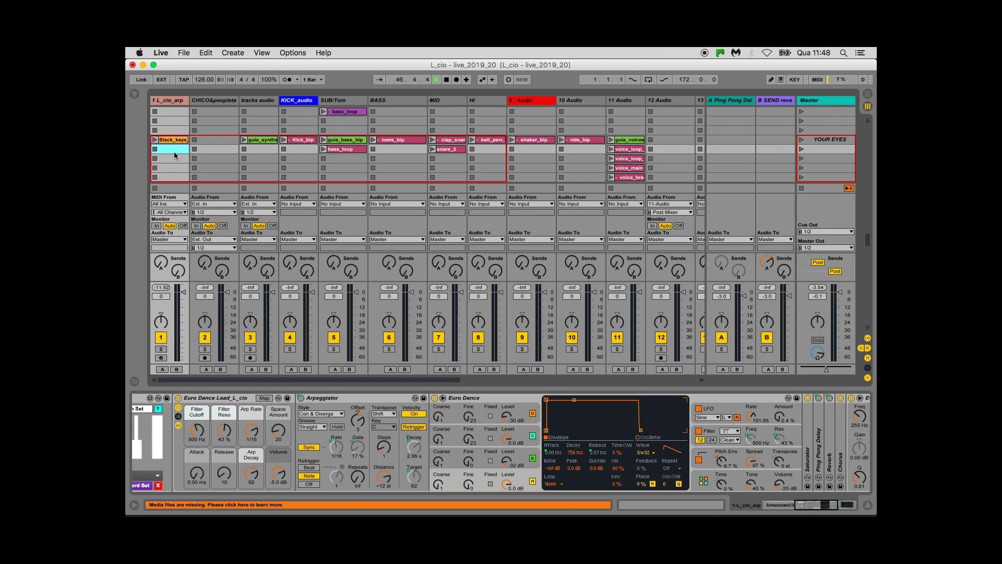
scroll(174, 151, down, 5)
scroll(175, 155, down, 5)
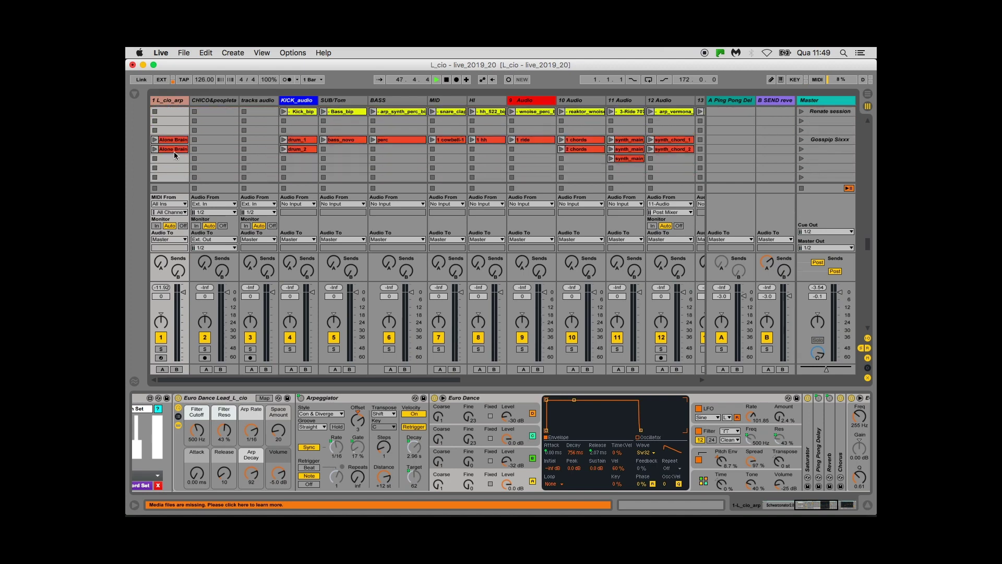
scroll(174, 151, down, 5)
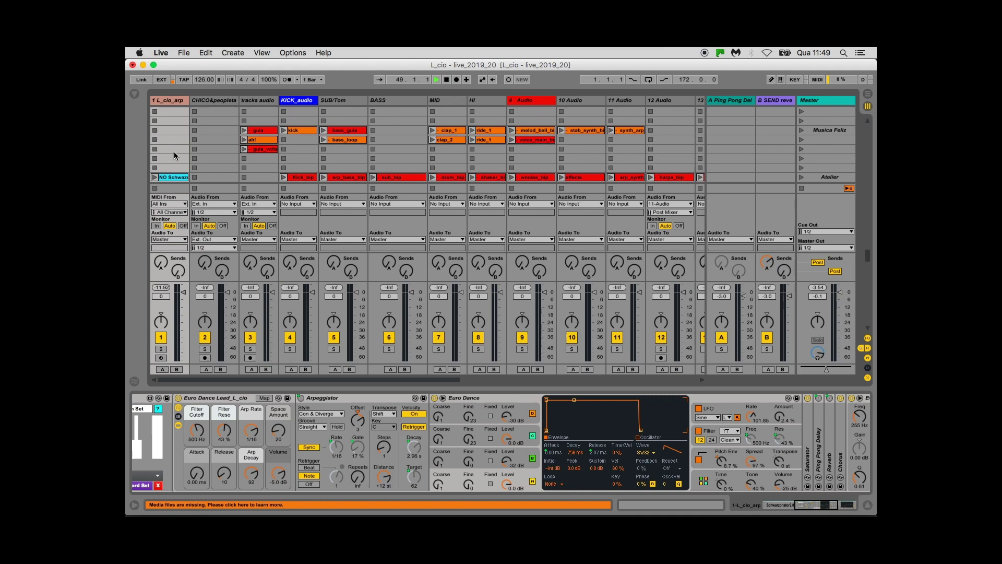
click(173, 149)
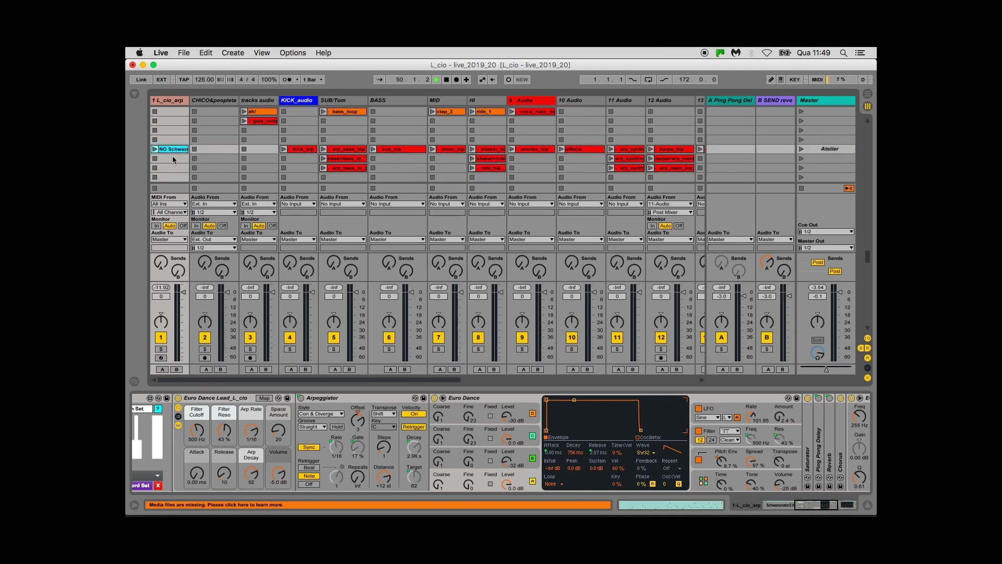
Step: Look through the session's remaining scenes, from the intro AKT scene back up to the Dog day scene
scroll(172, 156, down, 8)
scroll(172, 155, up, 5)
scroll(172, 155, right, 3)
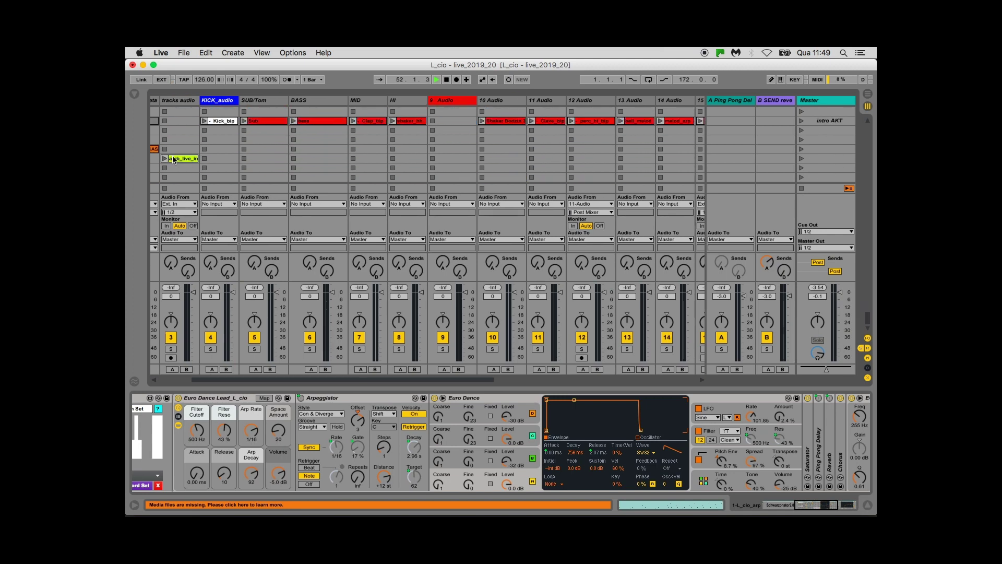
scroll(174, 159, left, 3)
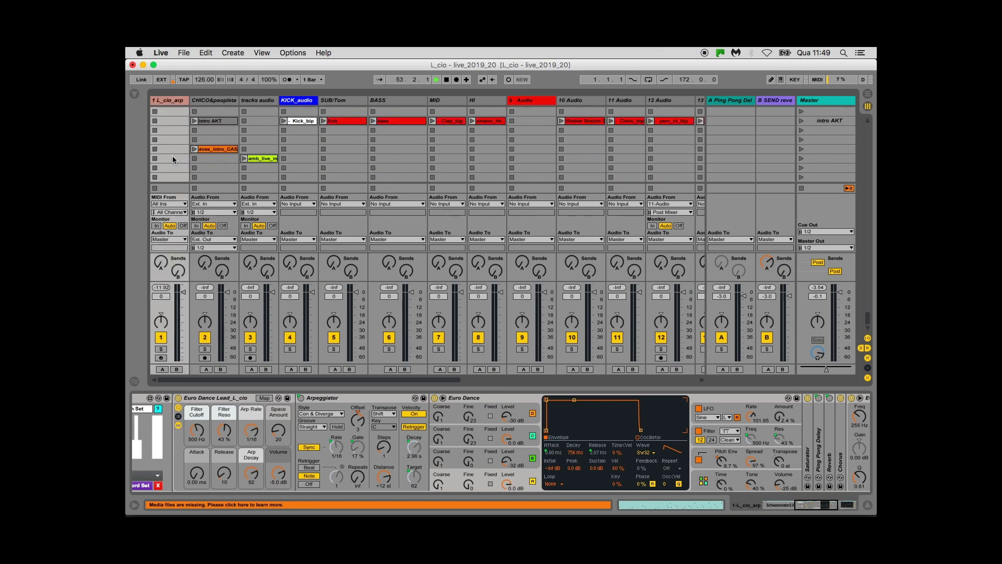
scroll(173, 155, up, 10)
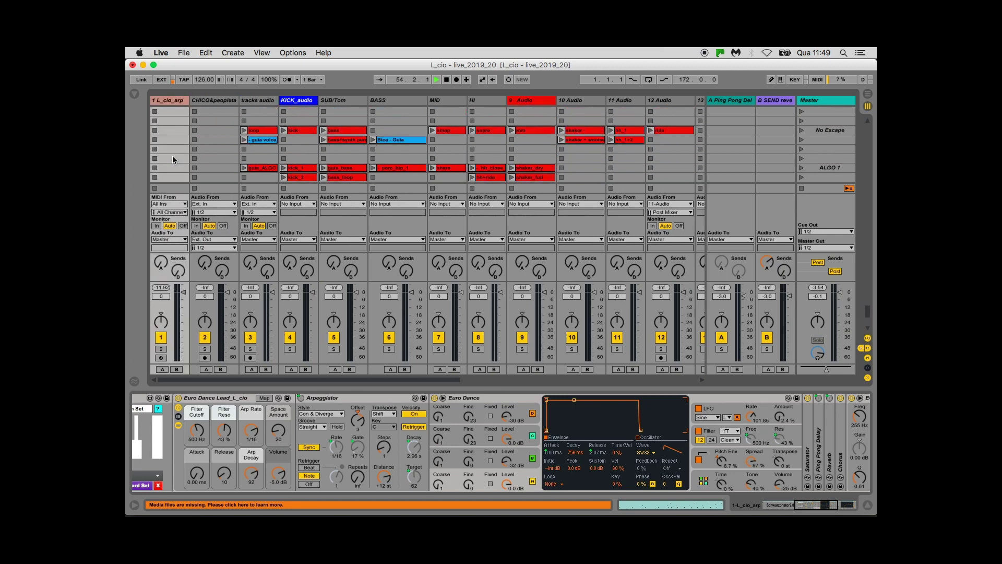
scroll(172, 155, up, 15)
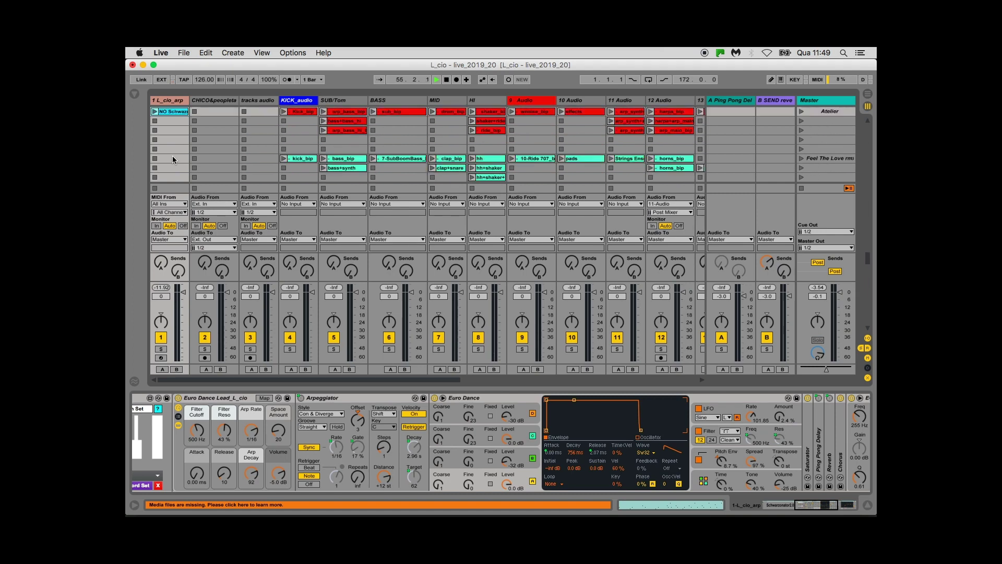
scroll(172, 155, up, 5)
scroll(173, 155, right, 5)
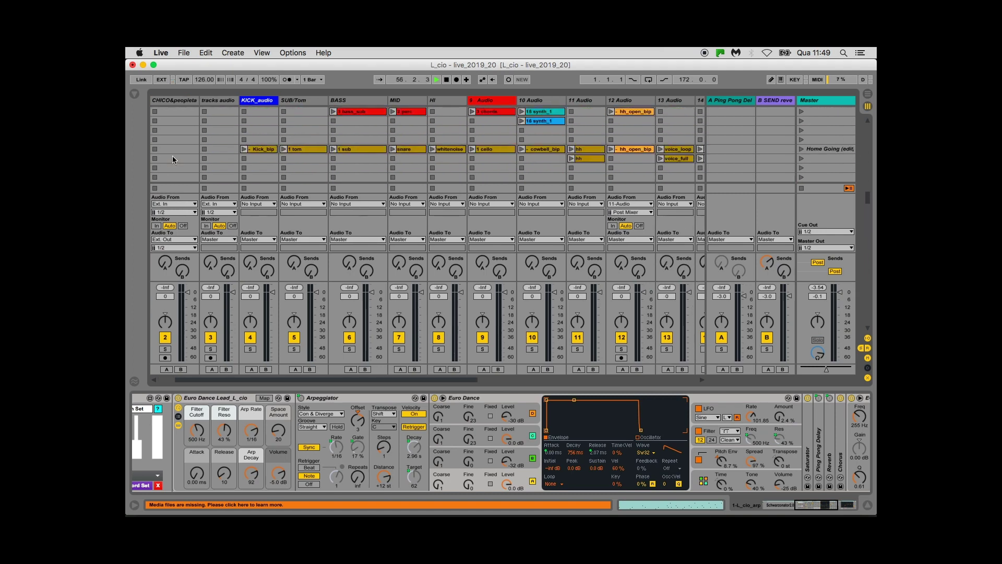
scroll(173, 157, left, 5)
scroll(173, 156, up, 5)
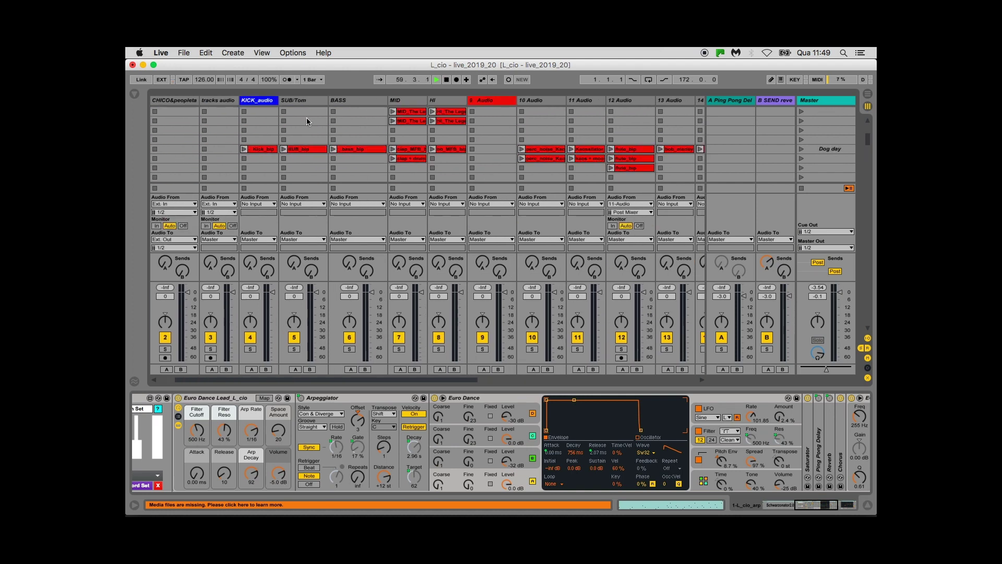
Step: Stop playback and view the devices on the BASS, SUB/Tom and KICK_audio tracks
click(446, 80)
click(349, 129)
click(300, 131)
click(259, 128)
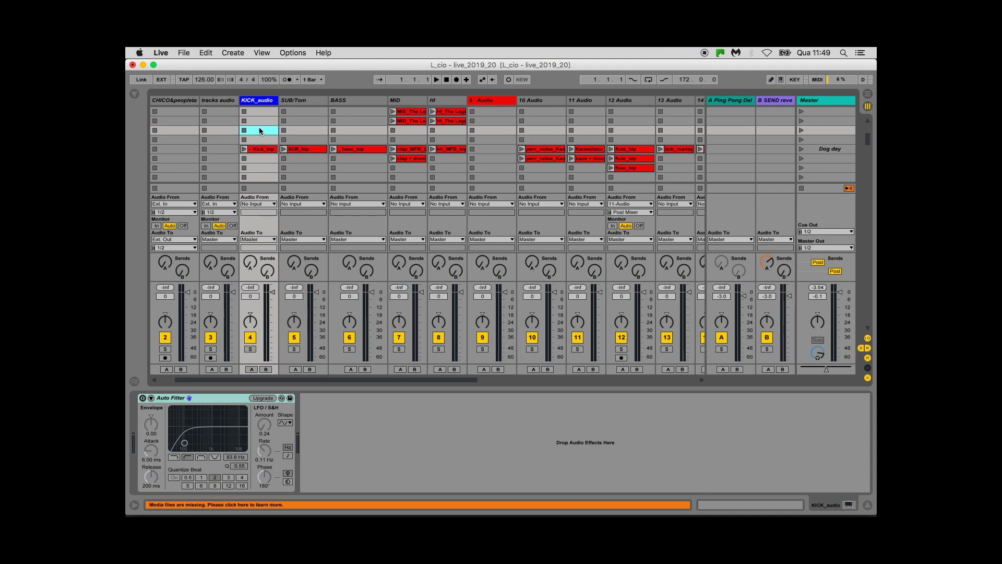
Step: Hide the In/Out section and inspect the device chains from 10 Audio back to KICK_audio, ending on the BASS track
click(867, 338)
click(527, 180)
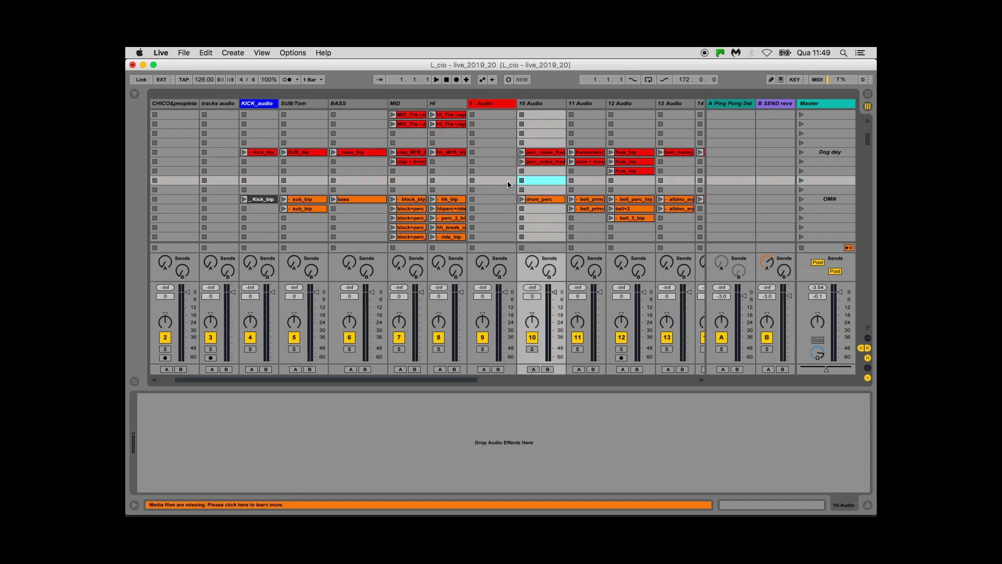
click(502, 181)
click(448, 180)
click(412, 181)
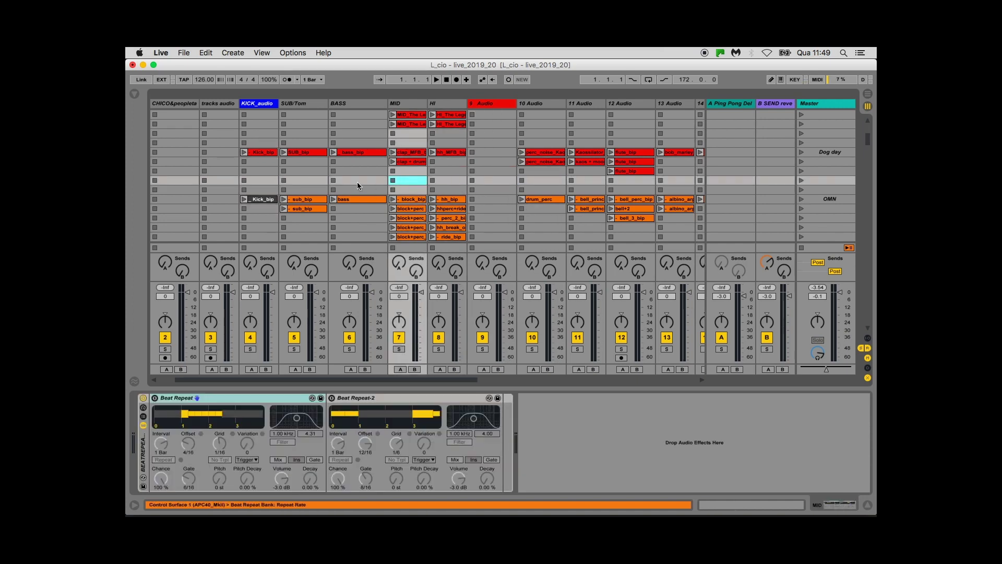
click(357, 181)
click(312, 181)
click(260, 181)
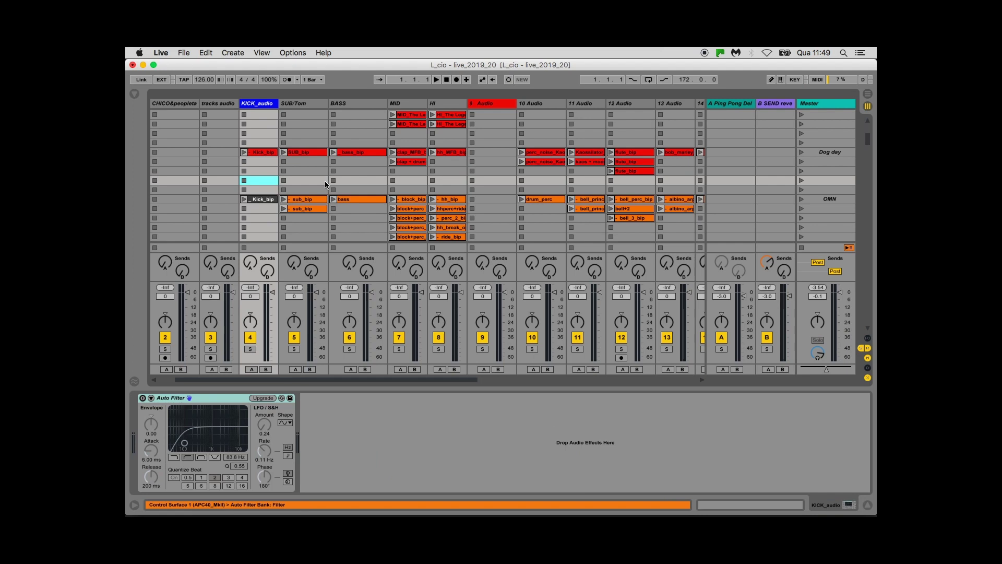
click(353, 181)
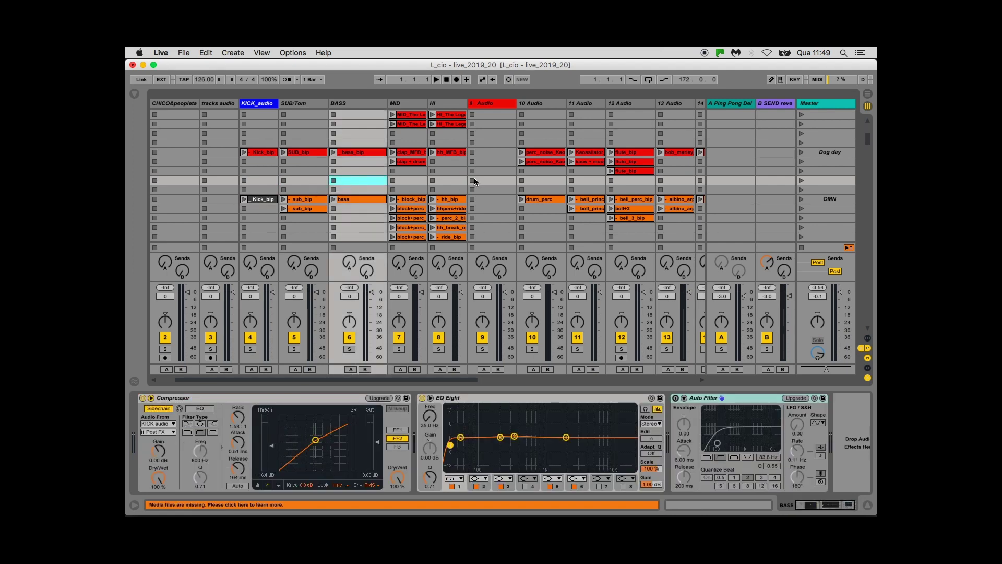
Step: Examine how the Dog day and OMN scenes spread their clips across all tracks from L_cio_arp to 18 Audio
scroll(484, 189, down, 2)
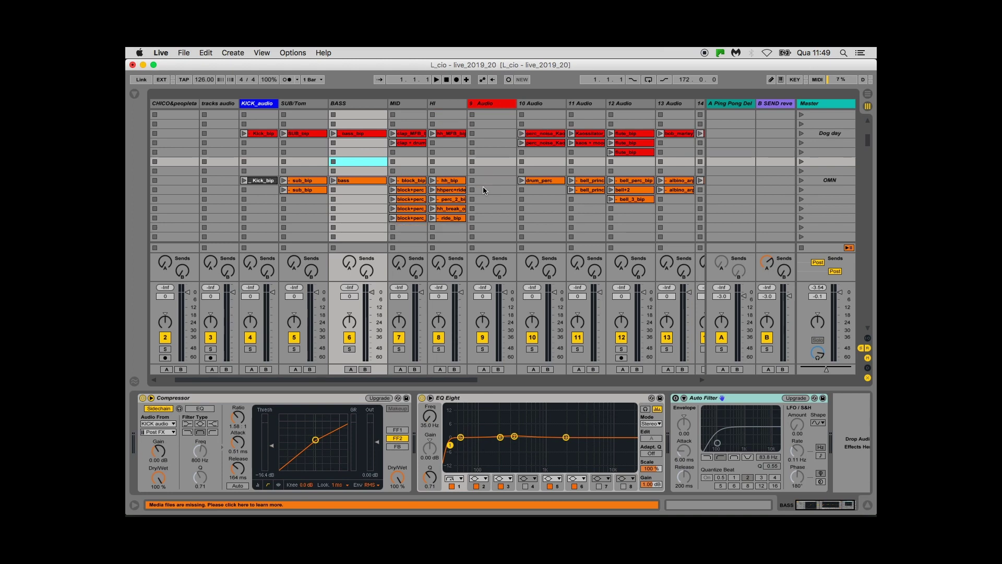
scroll(484, 190, right, 4)
scroll(484, 190, right, 3)
scroll(483, 190, left, 7)
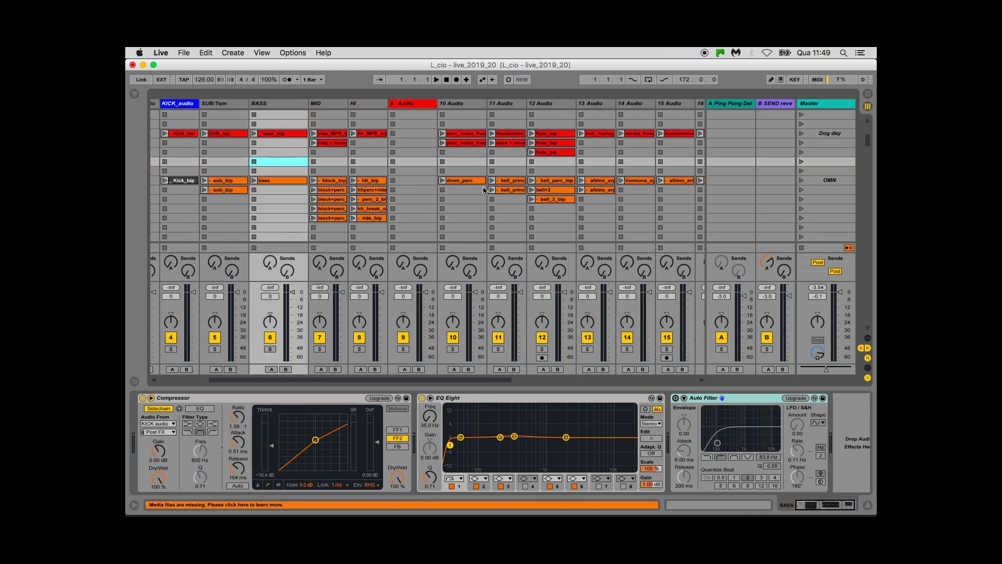
scroll(483, 189, left, 1)
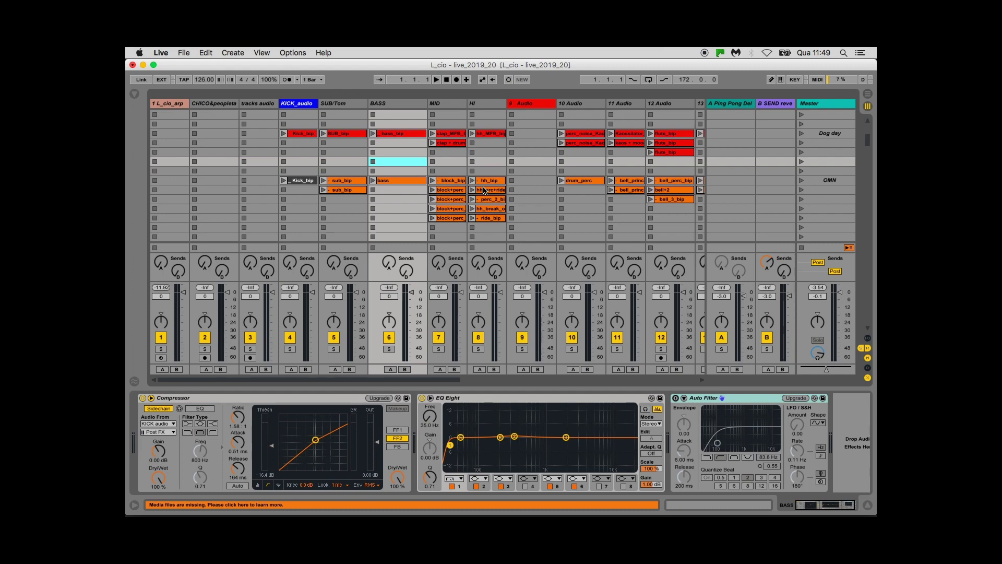
scroll(483, 190, right, 3)
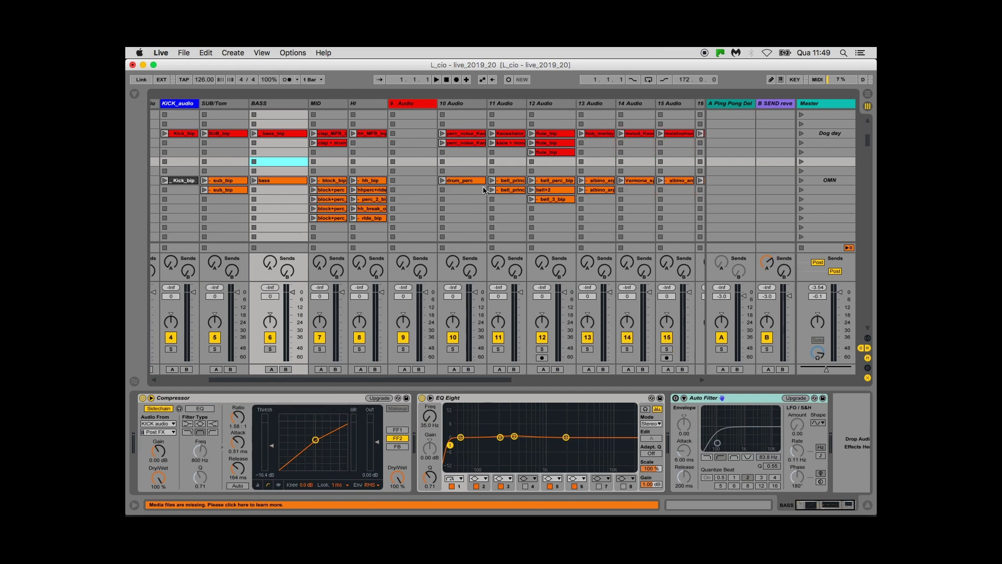
scroll(483, 190, right, 3)
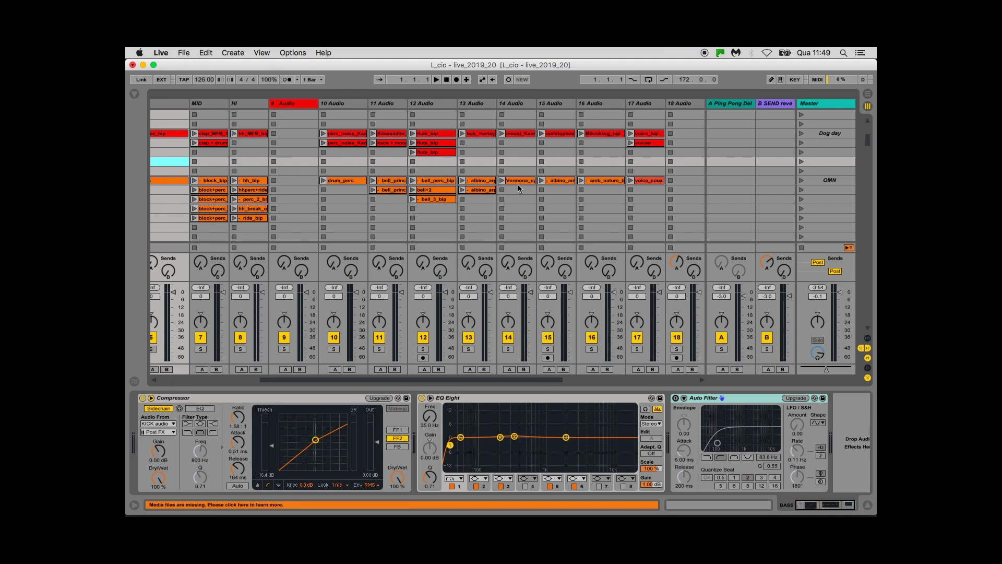
scroll(518, 188, left, 4)
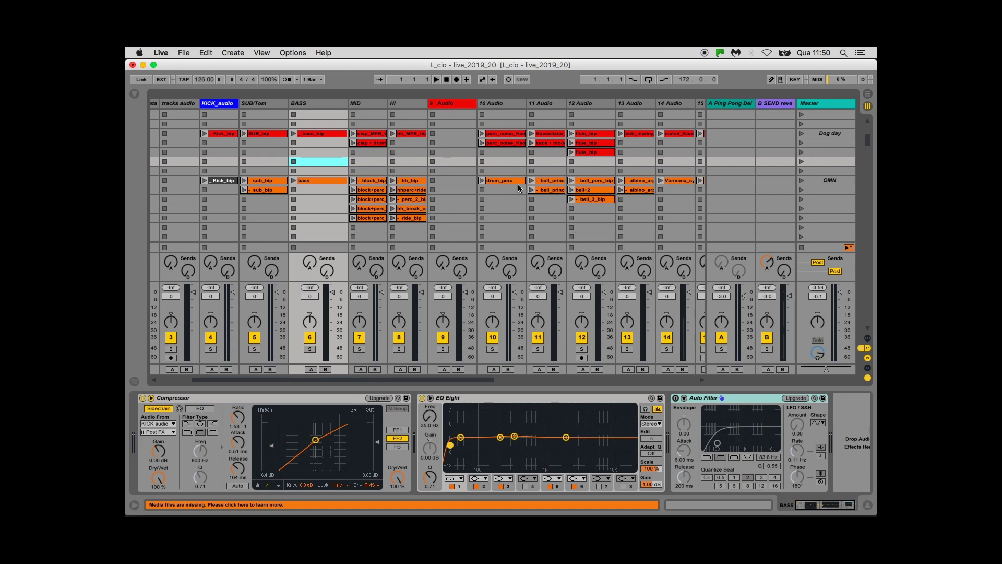
Step: Review the clip layout of the scenes from OMN through Garden, and return to the tracks scene at the session's start
scroll(518, 186, down, 15)
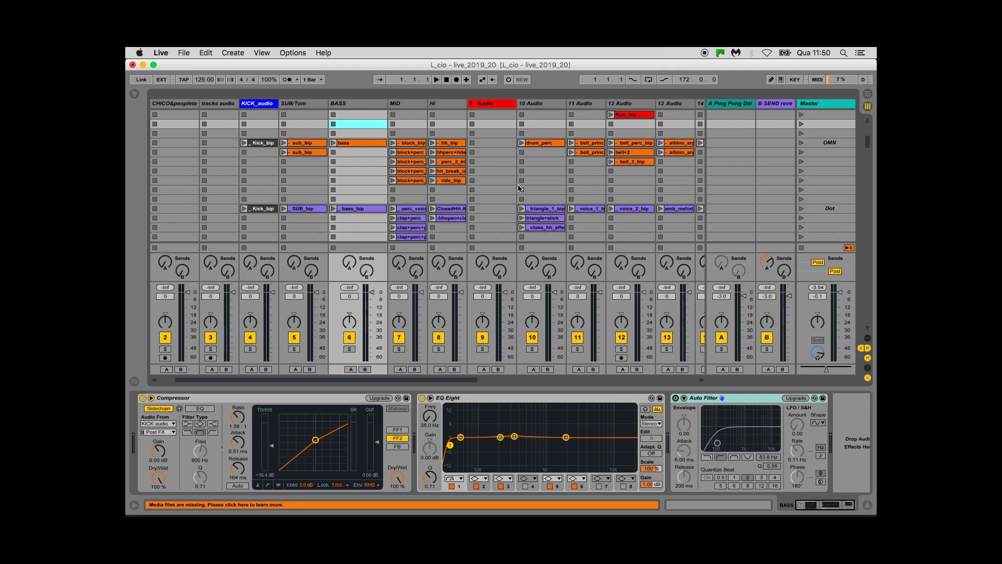
scroll(517, 184, down, 10)
scroll(518, 183, right, 2)
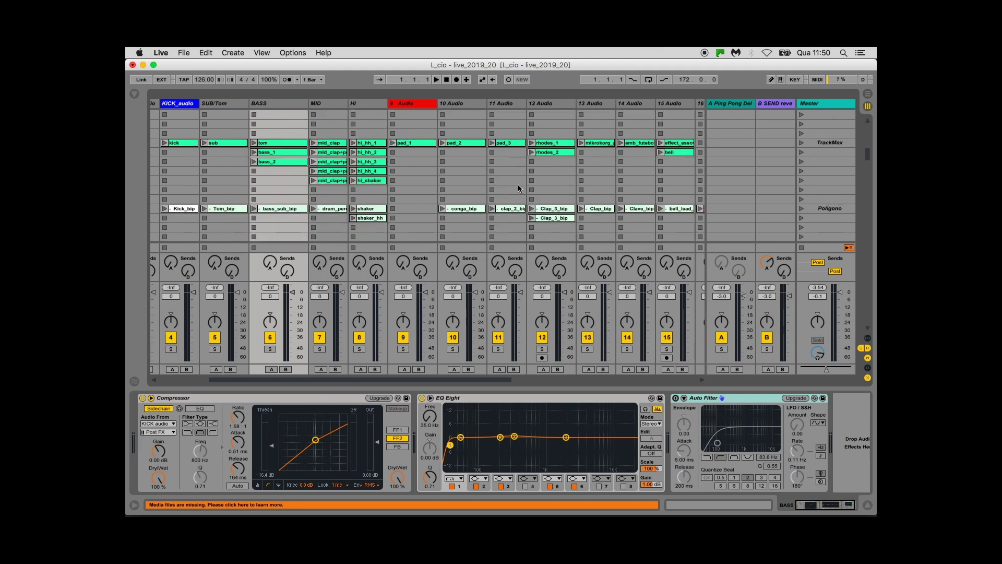
scroll(518, 184, down, 3)
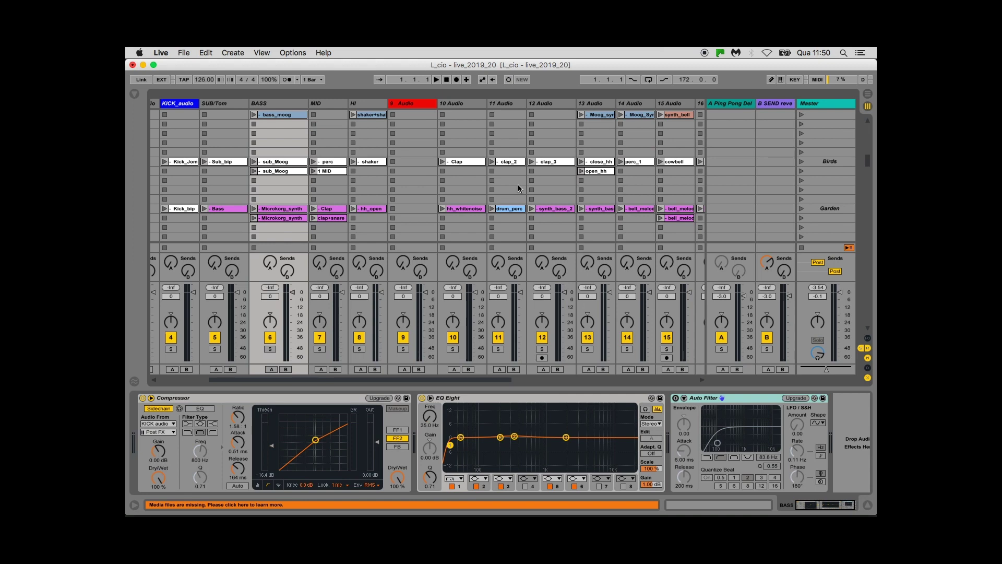
scroll(518, 186, right, 4)
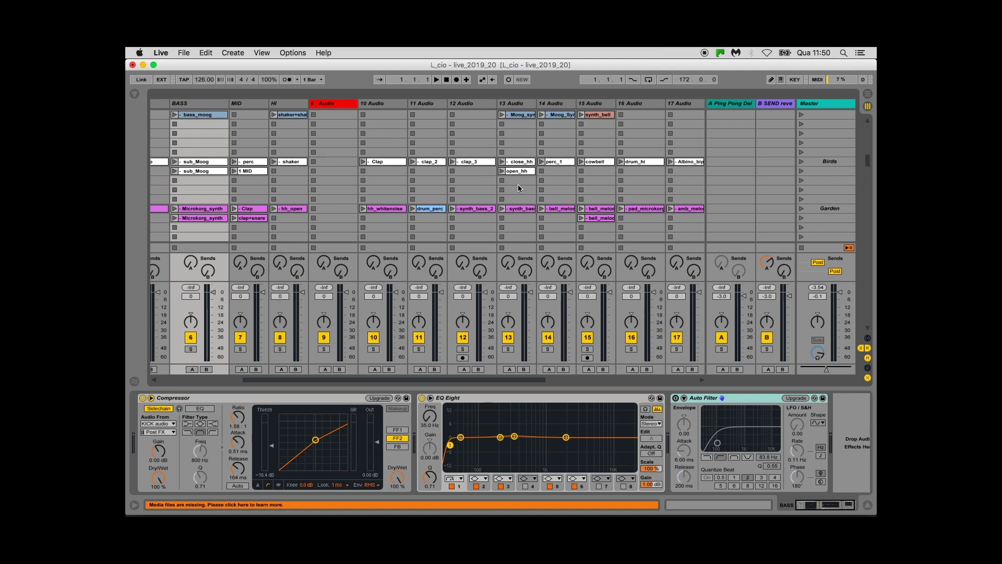
scroll(518, 188, left, 8)
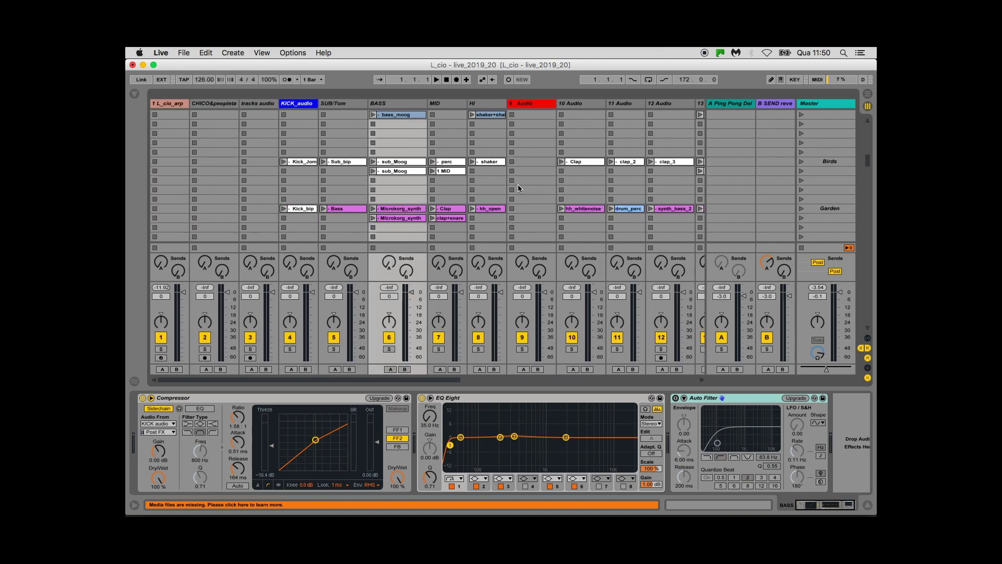
scroll(519, 187, up, 5)
scroll(519, 187, up, 6)
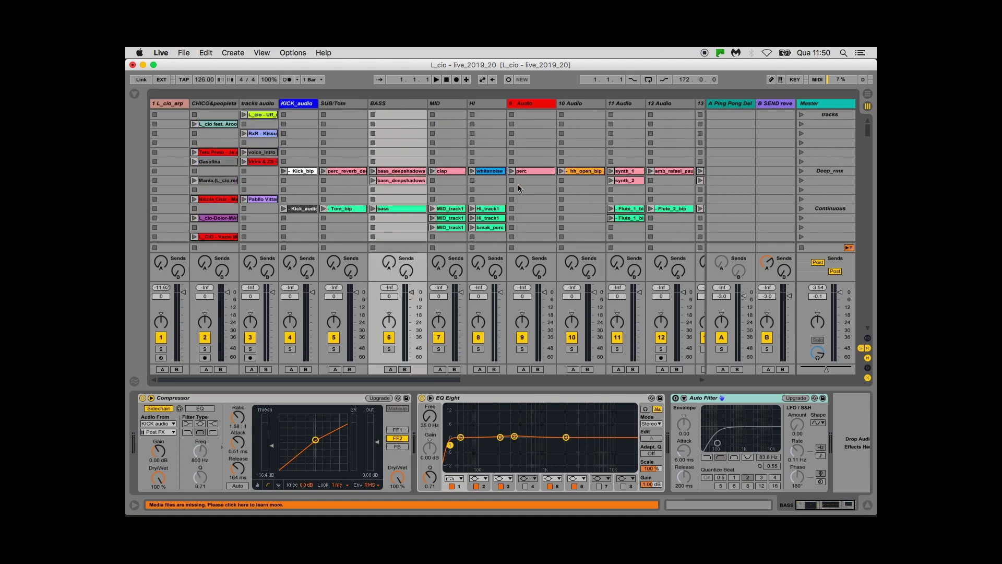
Step: Select empty slots on track 2, KICK_audio and SUB/Tom in turn to view each track's devices
click(214, 114)
click(296, 116)
click(342, 124)
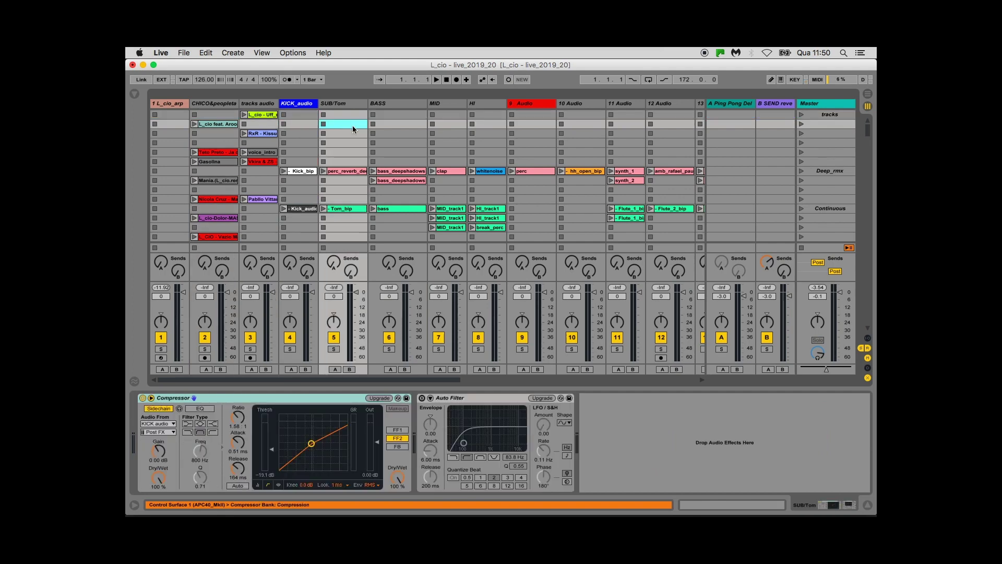
Step: Look over the Deep_rmx, Continuous and Saab scenes and show the BASS track's device chain
scroll(352, 125, down, 1)
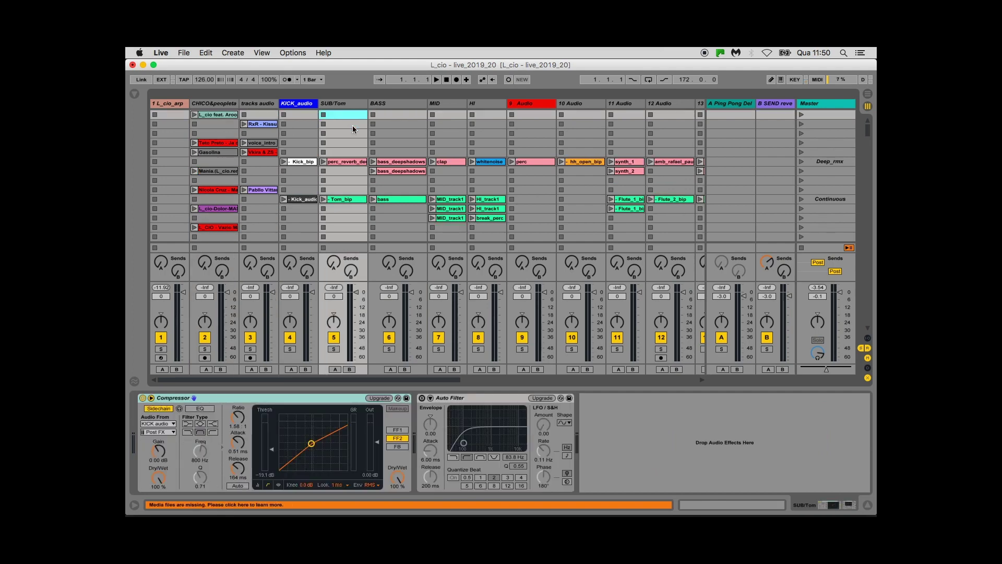
scroll(352, 126, down, 4)
scroll(353, 129, down, 2)
scroll(353, 129, up, 2)
scroll(353, 129, down, 2)
scroll(353, 130, up, 1)
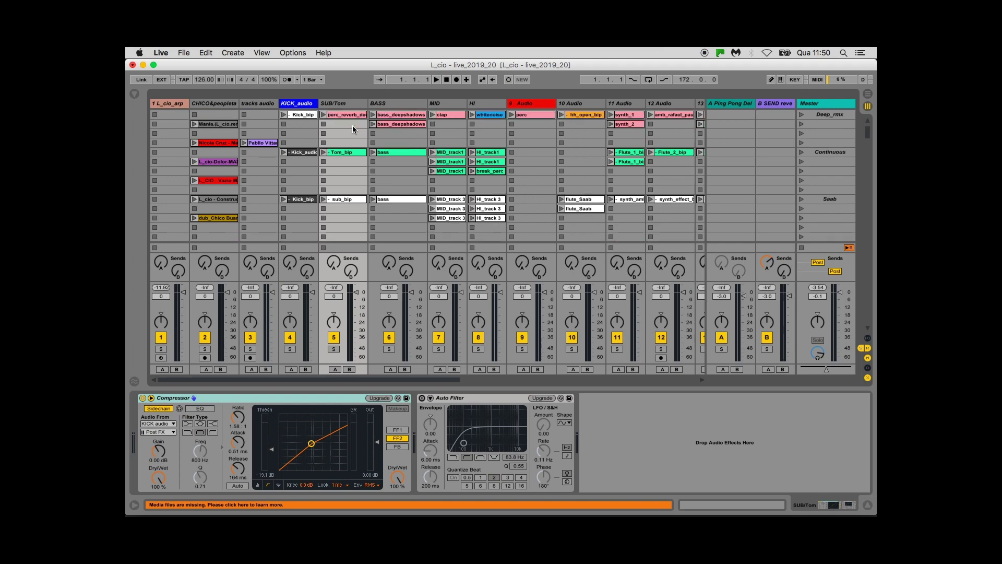
scroll(353, 130, up, 6)
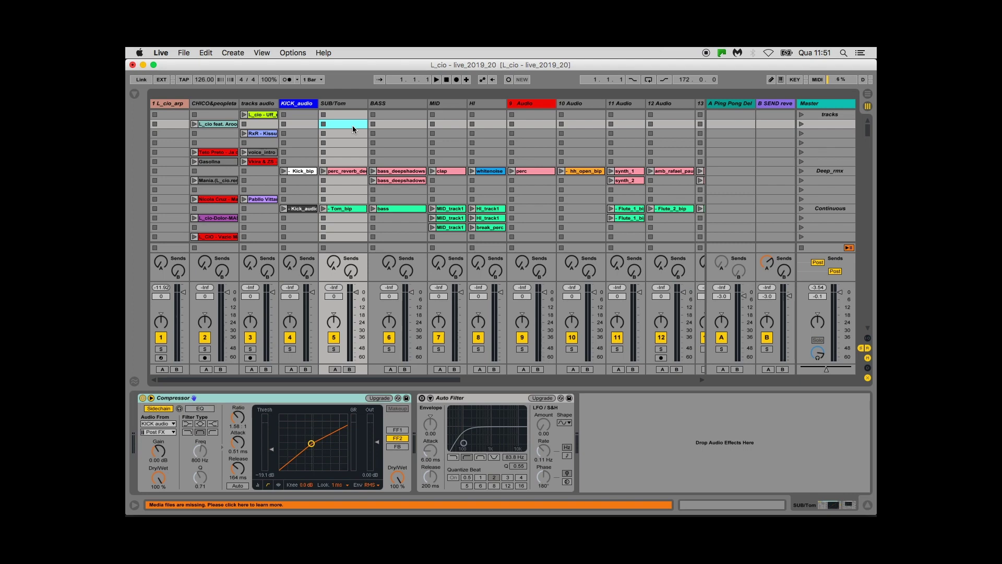
click(397, 141)
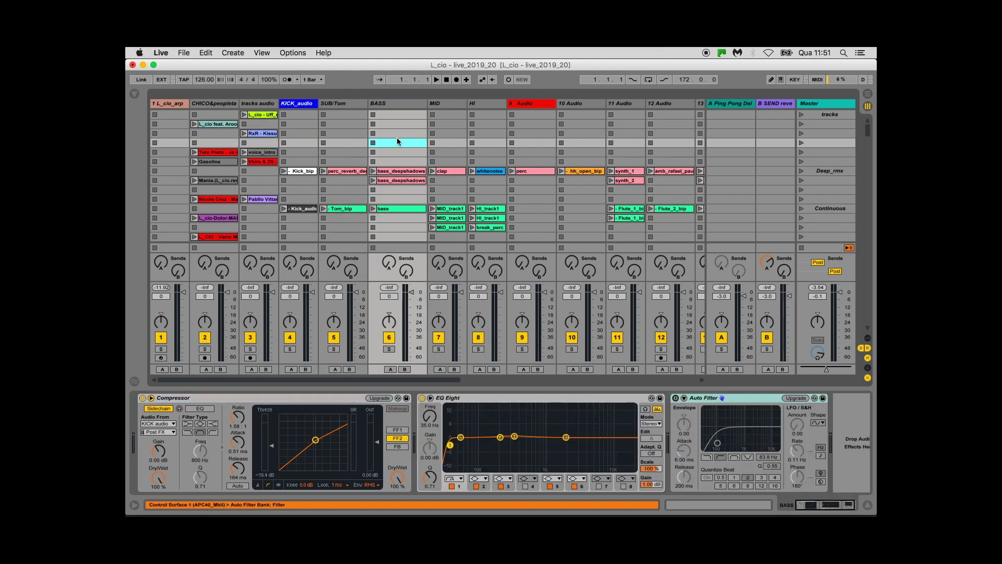